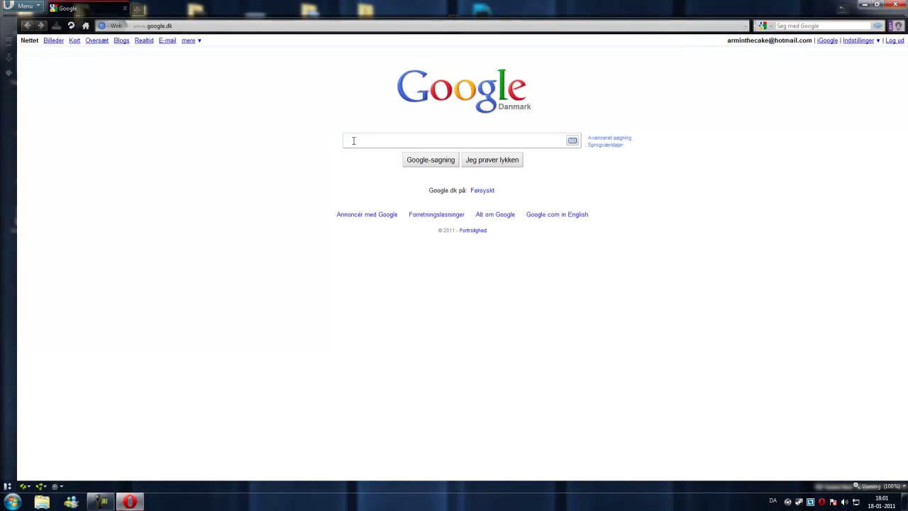
# Step: Search Google for "gamebooster" and open IObit's Game Booster product page from the results
pyautogui.write('a')
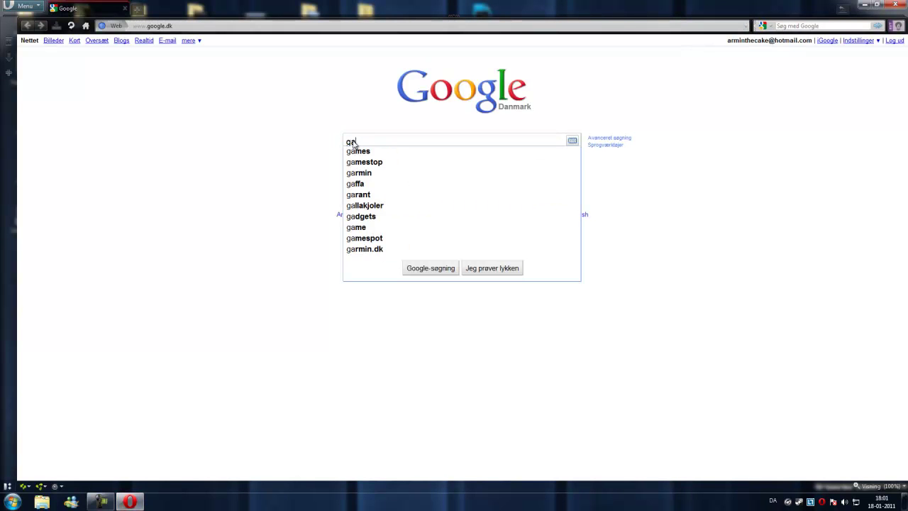
pyautogui.write('mebooster')
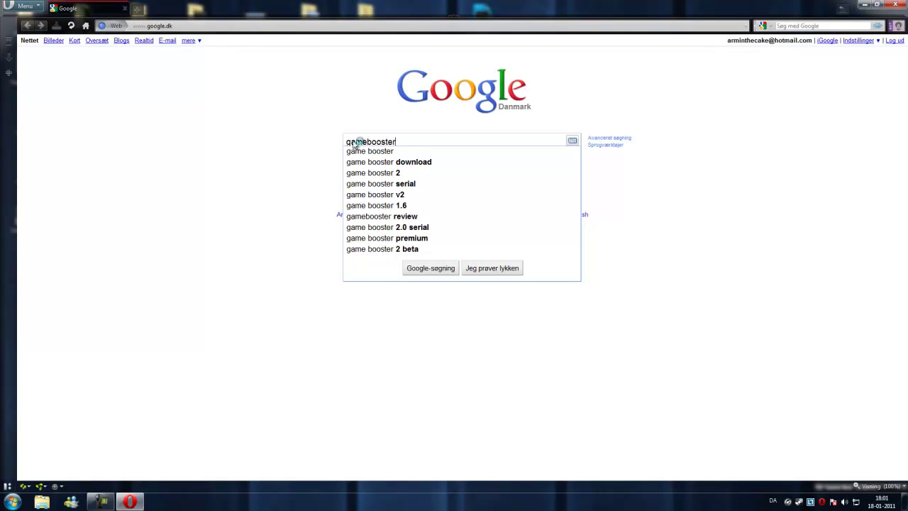
pyautogui.press('Return')
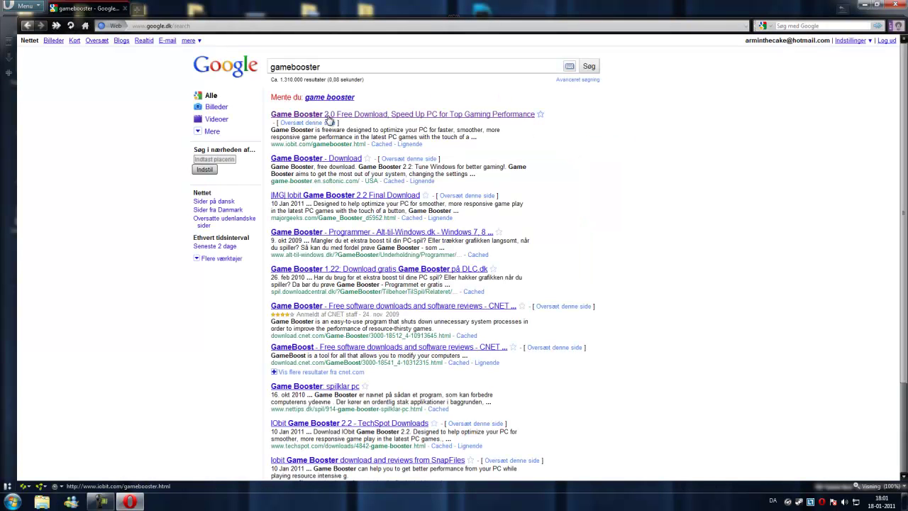
pyautogui.click(455, 116)
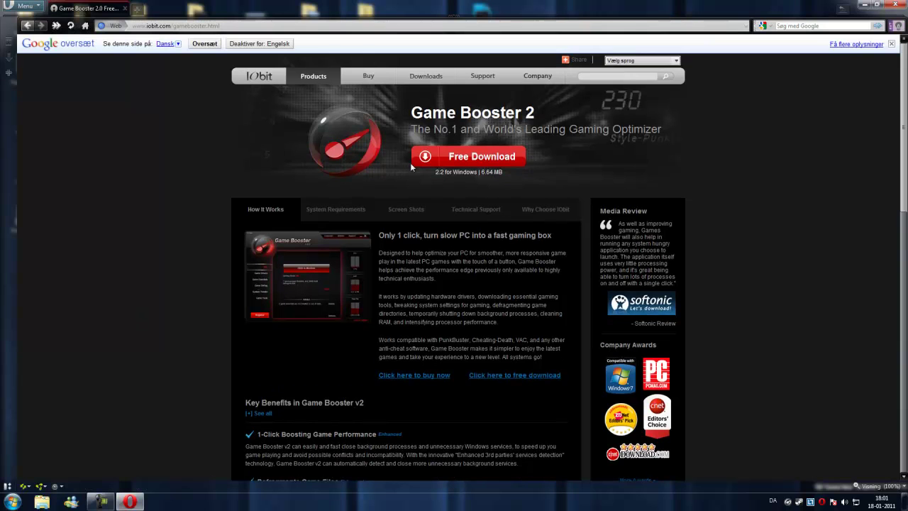
# Step: Examine the Game Booster 2 product description, key benefits and purchase or free download options on the IObit page
pyautogui.scroll(-3, 171, 273)
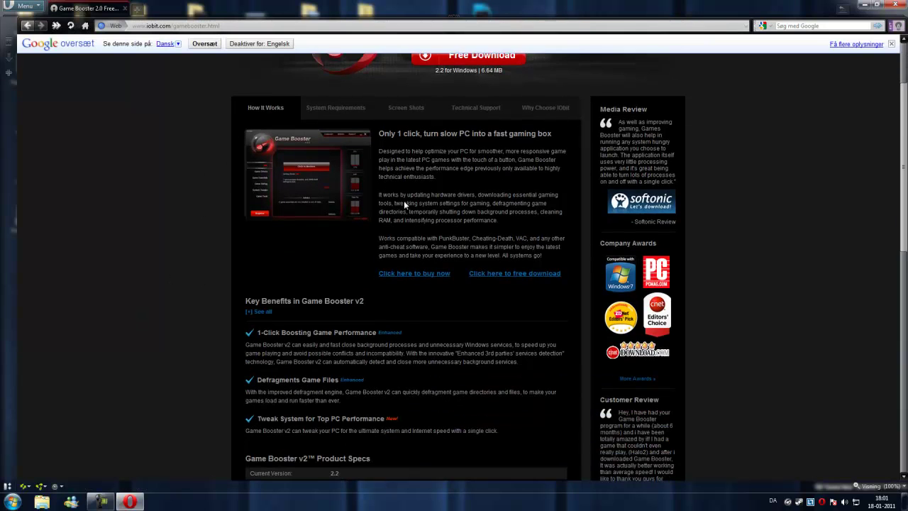
pyautogui.moveTo(380, 122); pyautogui.dragTo(552, 122)
pyautogui.click(439, 201)
pyautogui.scroll(3, 440, 200)
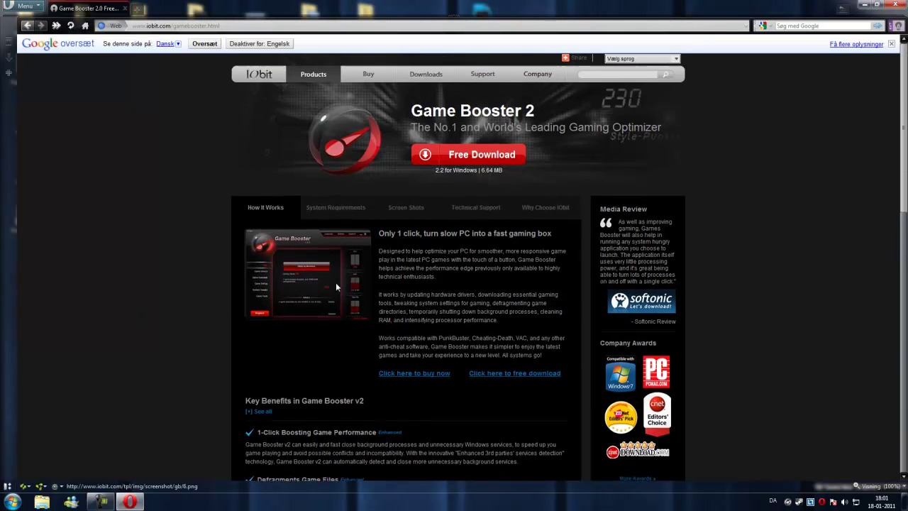
pyautogui.moveTo(496, 235); pyautogui.dragTo(566, 238)
pyautogui.click(521, 259)
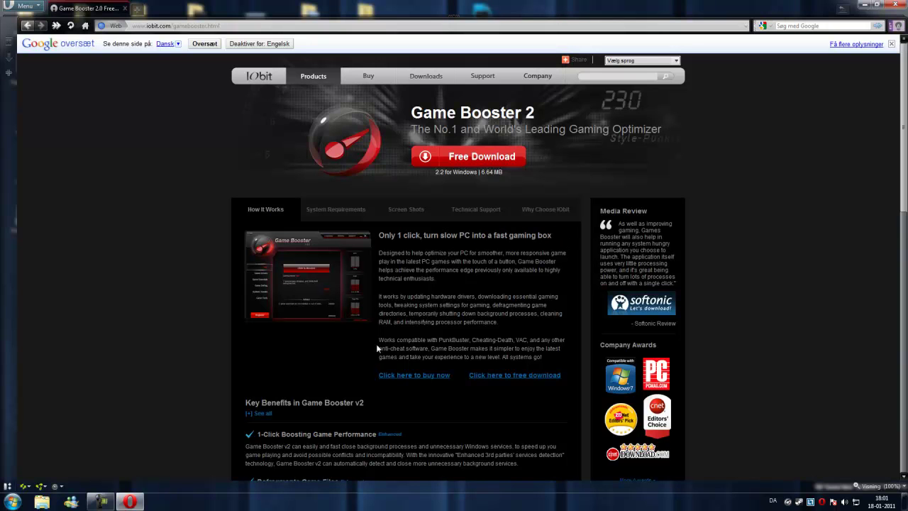
pyautogui.scroll(-2, 375, 360)
pyautogui.scroll(2, 377, 369)
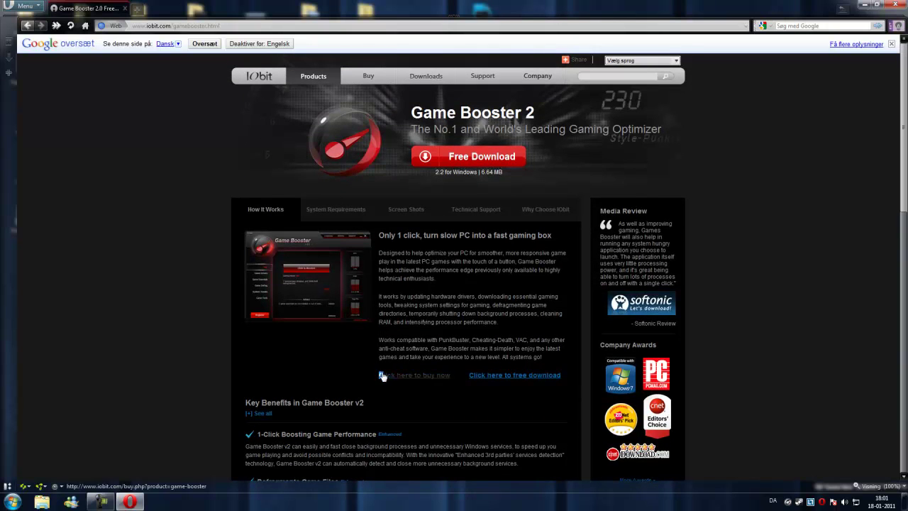
pyautogui.moveTo(382, 376); pyautogui.dragTo(448, 375)
pyautogui.click(436, 404)
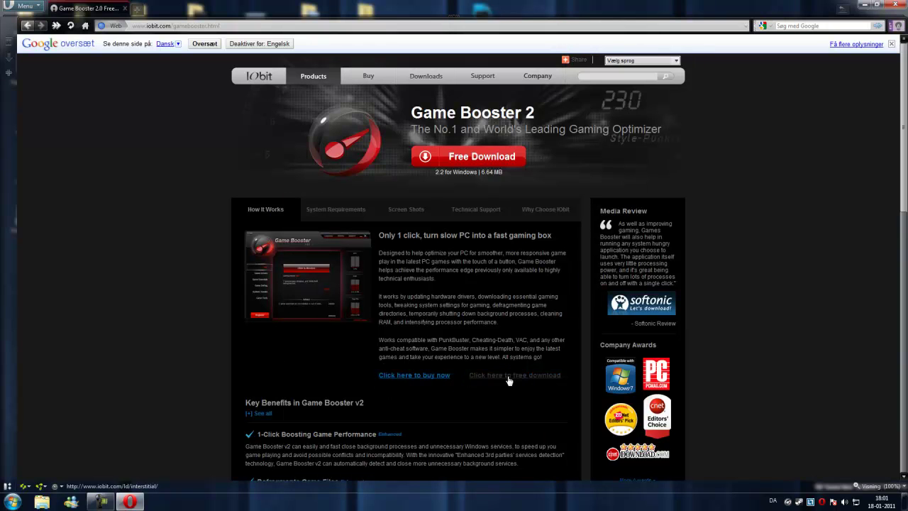
# Step: Open the free download page and compare the key benefits of Game Booster Premium 2 and Game Booster Free 2
pyautogui.click(447, 168)
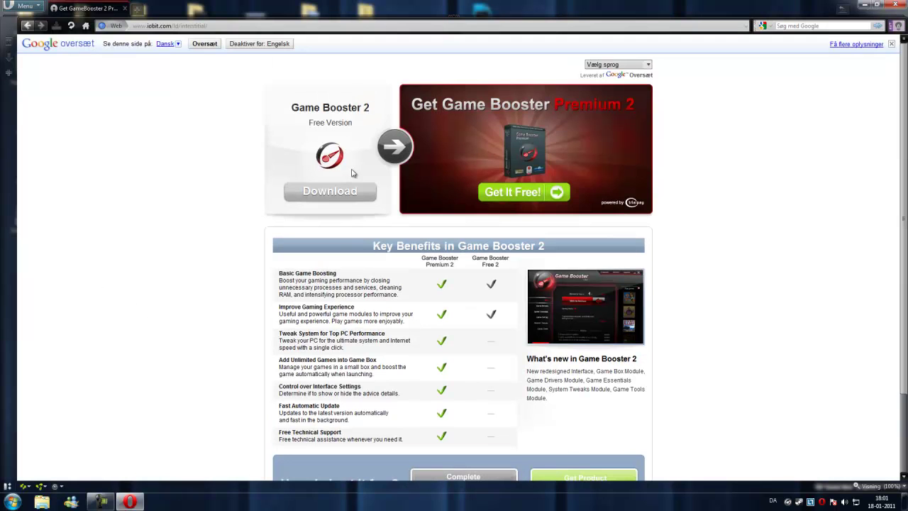
pyautogui.scroll(-2, 248, 367)
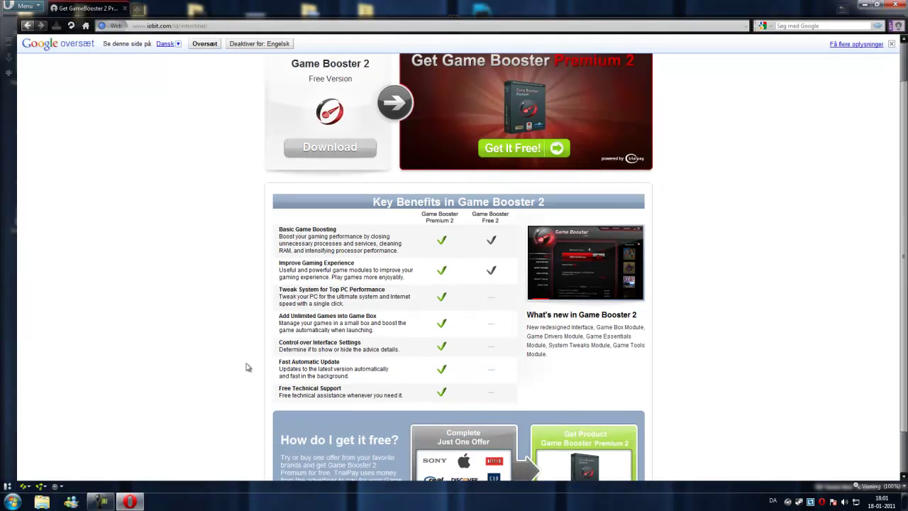
pyautogui.scroll(2, 285, 348)
pyautogui.moveTo(269, 268); pyautogui.dragTo(296, 278)
pyautogui.click(352, 275)
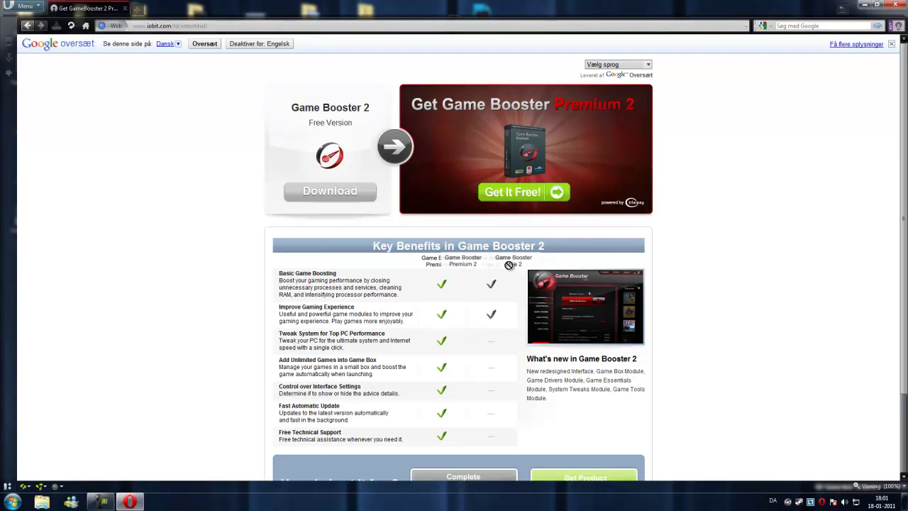
pyautogui.scroll(-2, 212, 274)
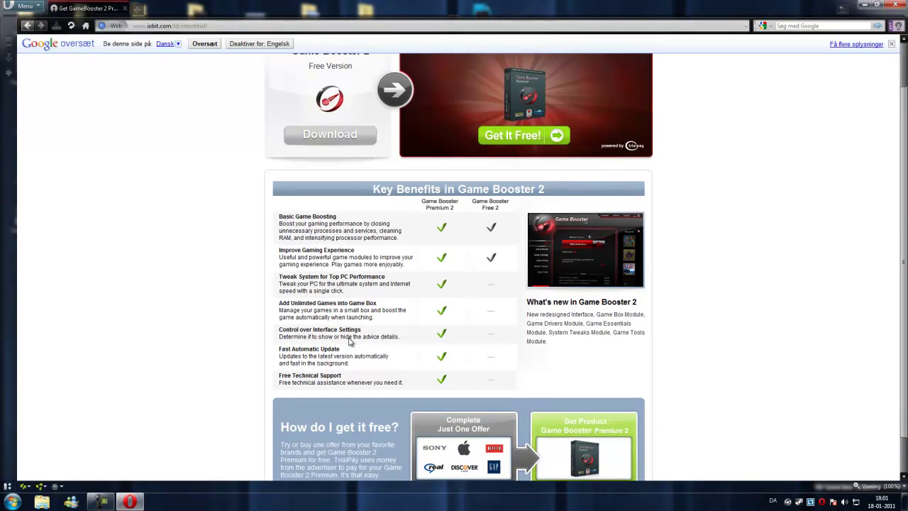
pyautogui.scroll(2, 302, 282)
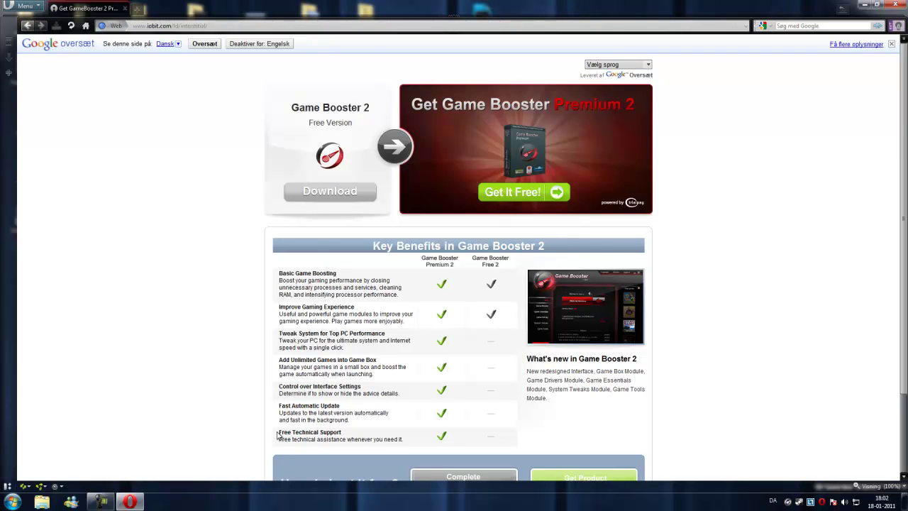
# Step: Request the download of the free Game Booster version, cancel saving gamebooster22.exe and close the browser
pyautogui.click(326, 193)
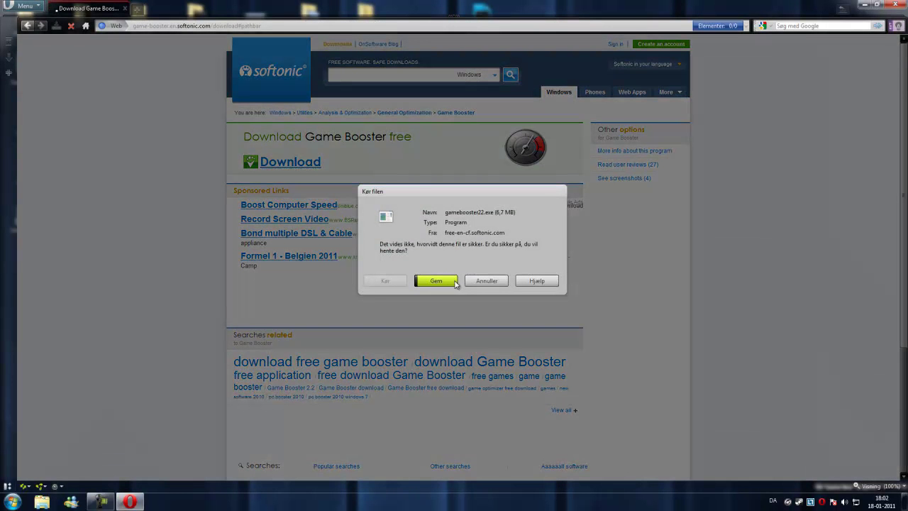
pyautogui.click(487, 281)
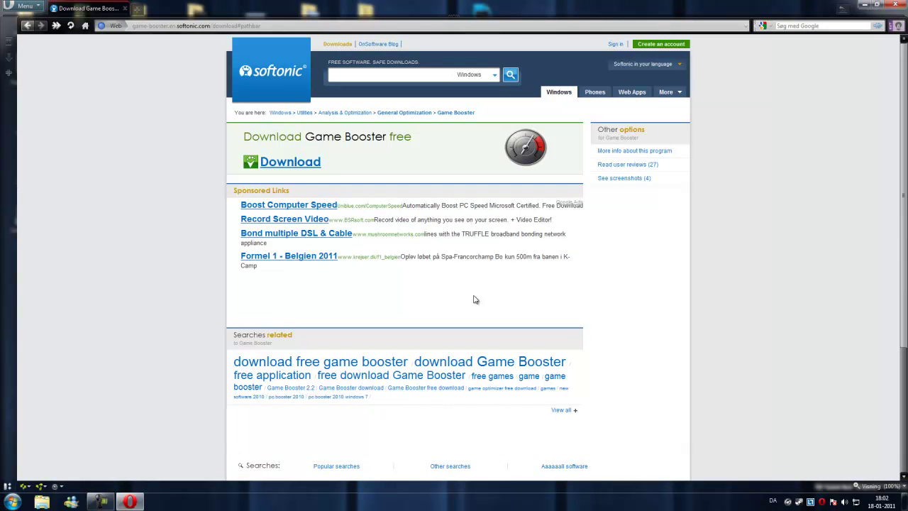
pyautogui.click(892, 5)
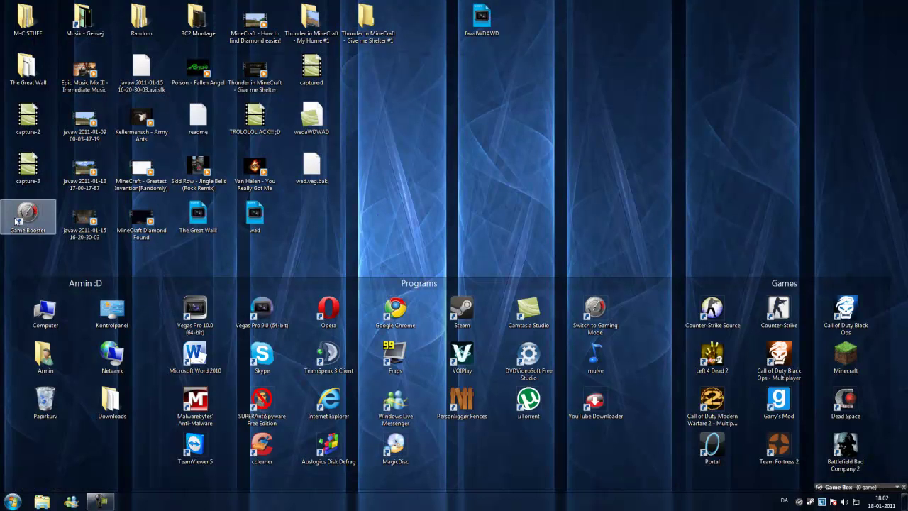
# Step: Place the Game Booster and Switch to Gaming Mode shortcuts side by side in an empty desktop area and launch Game Booster
pyautogui.moveTo(21, 217); pyautogui.dragTo(469, 216)
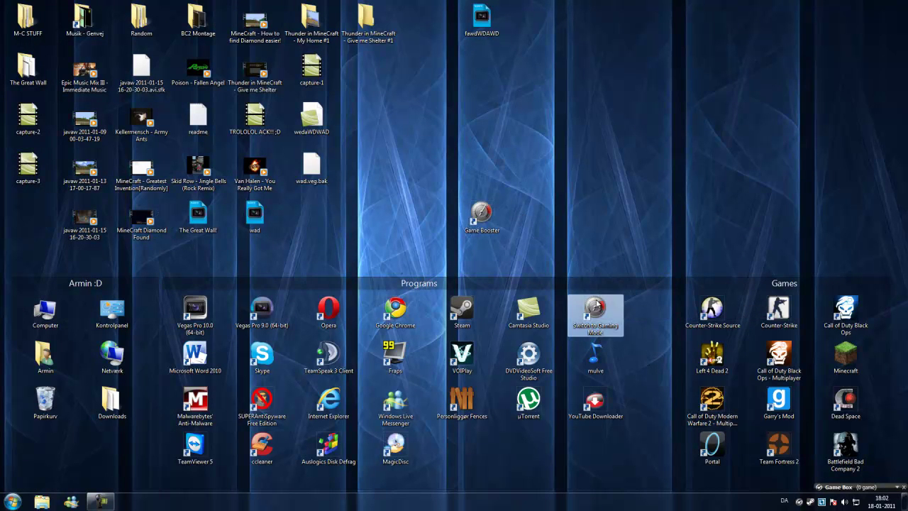
pyautogui.moveTo(601, 326); pyautogui.dragTo(544, 232)
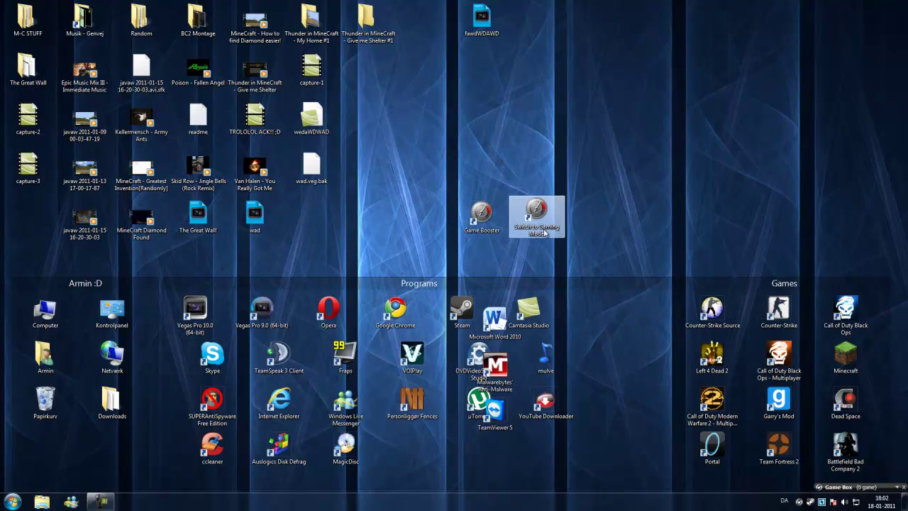
pyautogui.click(485, 218)
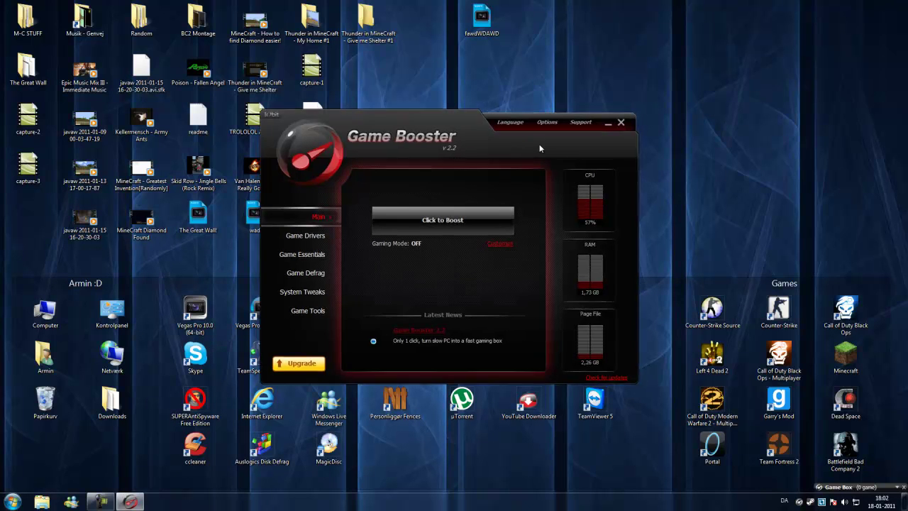
pyautogui.moveTo(539, 147)
pyautogui.mouseDown()
pyautogui.moveTo(510, 138)
pyautogui.moveTo(514, 126)
pyautogui.moveTo(541, 137)
pyautogui.mouseUp()
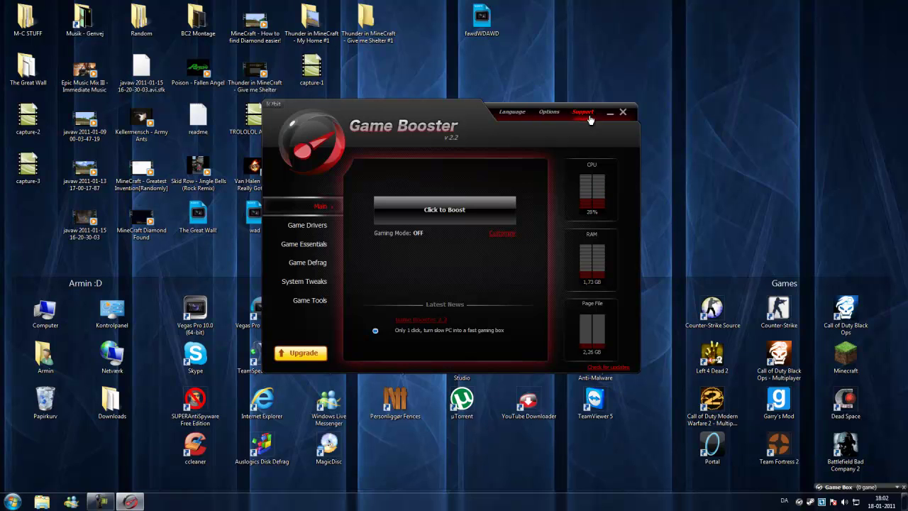
# Step: Open Game Booster's options and review the General, Download and Game Box settings
pyautogui.click(549, 114)
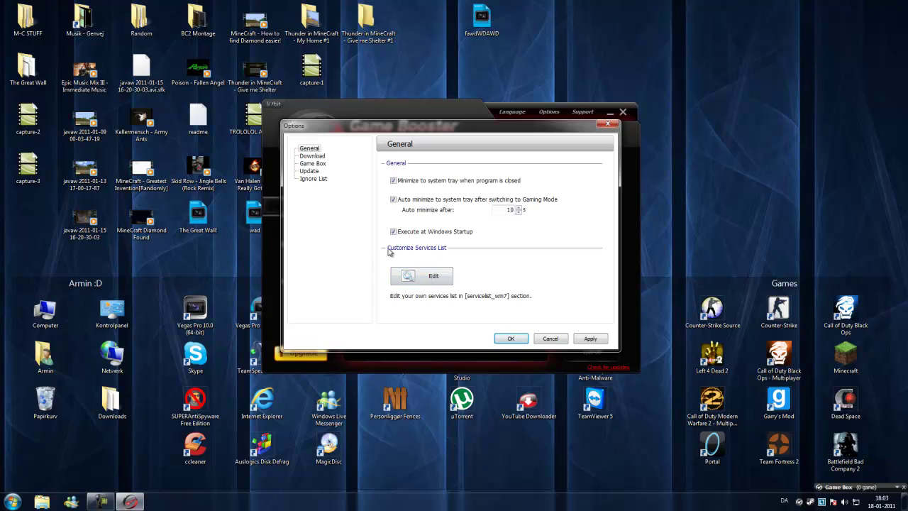
pyautogui.click(313, 156)
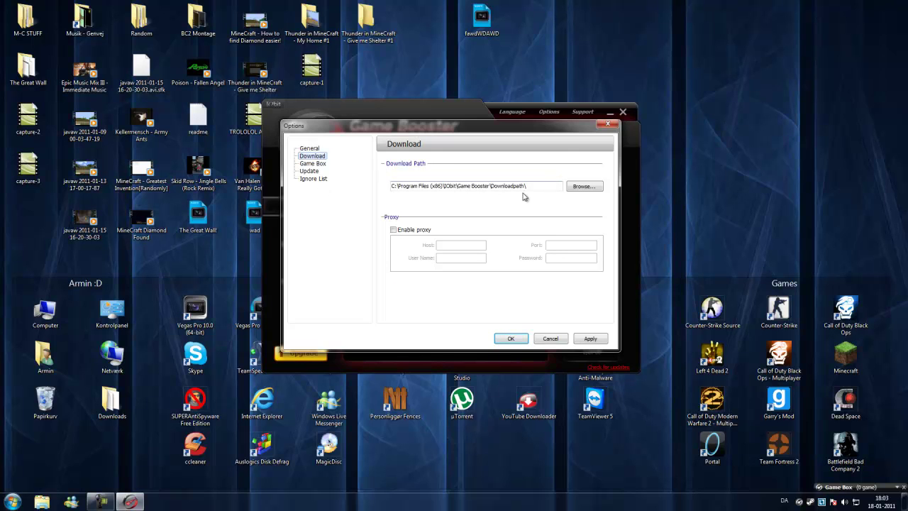
pyautogui.moveTo(531, 185)
pyautogui.mouseDown()
pyautogui.moveTo(390, 186)
pyautogui.moveTo(530, 185)
pyautogui.mouseUp()
pyautogui.click(320, 166)
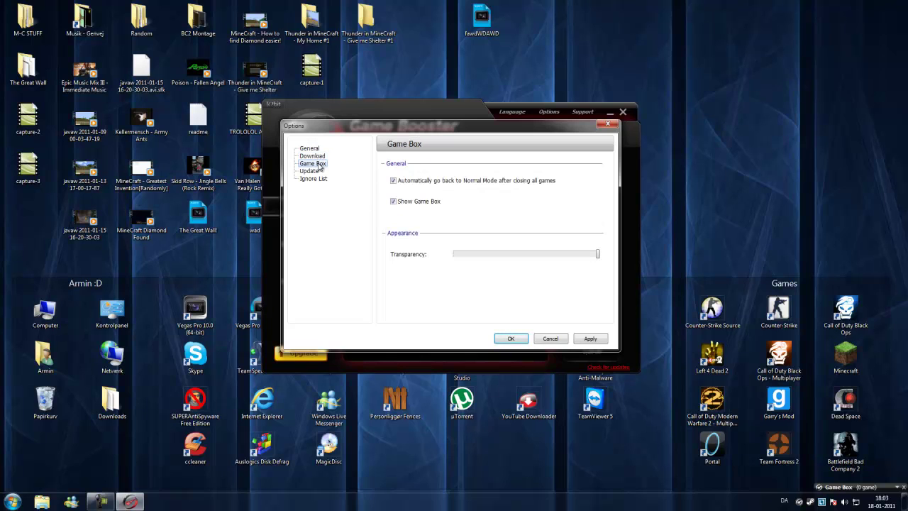
# Step: Try adding the Counter-Strike Source shortcut to the Game Box and return it to its place in the Games group
pyautogui.moveTo(895, 489)
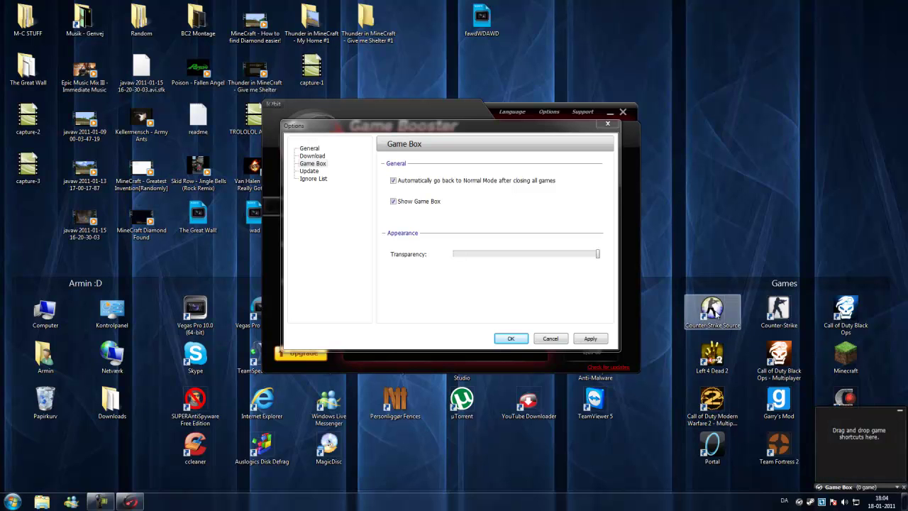
pyautogui.moveTo(712, 309); pyautogui.dragTo(844, 440)
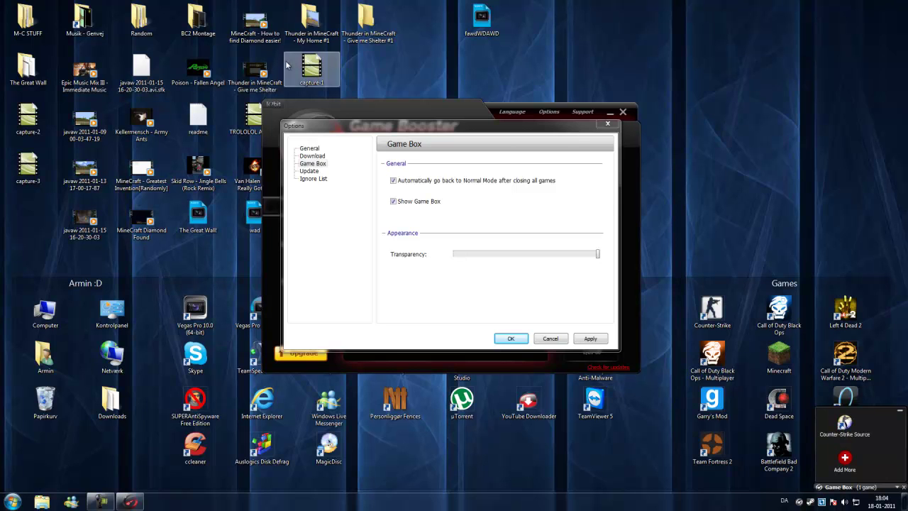
pyautogui.moveTo(845, 414); pyautogui.dragTo(740, 307)
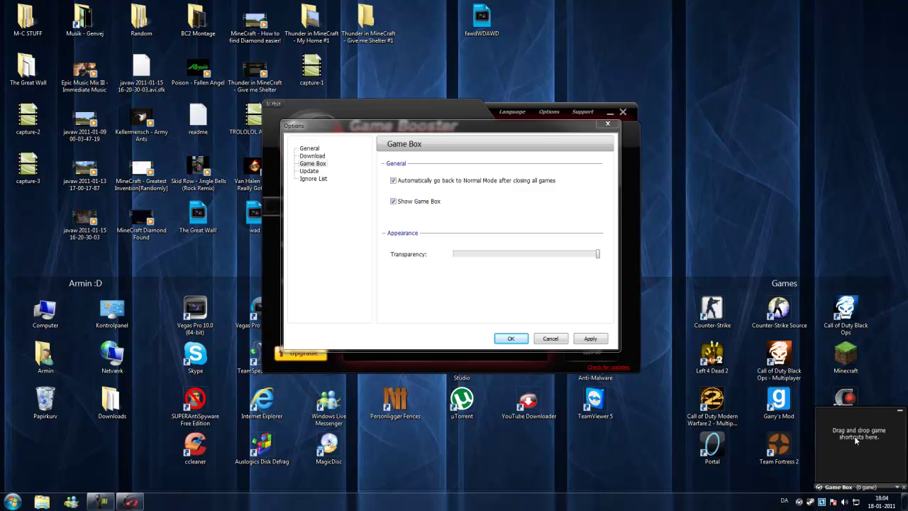
pyautogui.moveTo(779, 308); pyautogui.dragTo(712, 312)
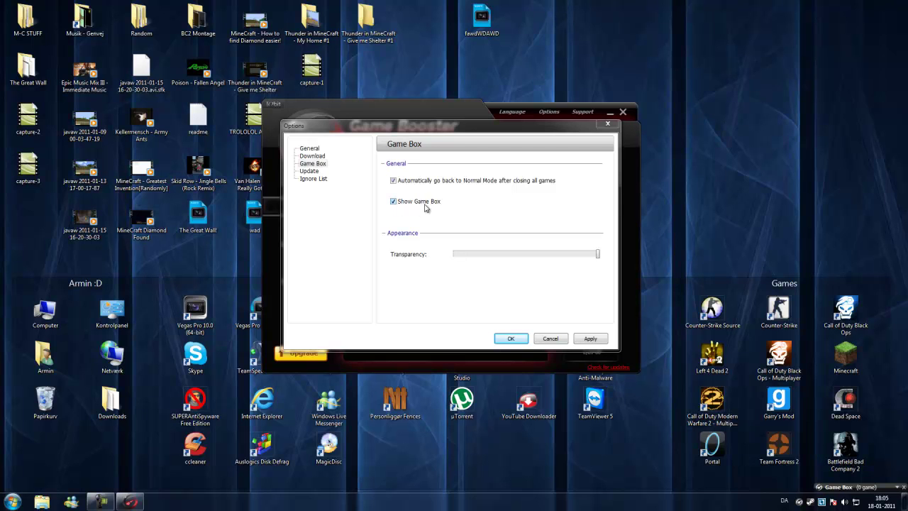
# Step: Try the lowest Game Box transparency slider setting and restore the slider to its maximum
pyautogui.moveTo(895, 487)
pyautogui.moveTo(599, 255); pyautogui.dragTo(336, 259)
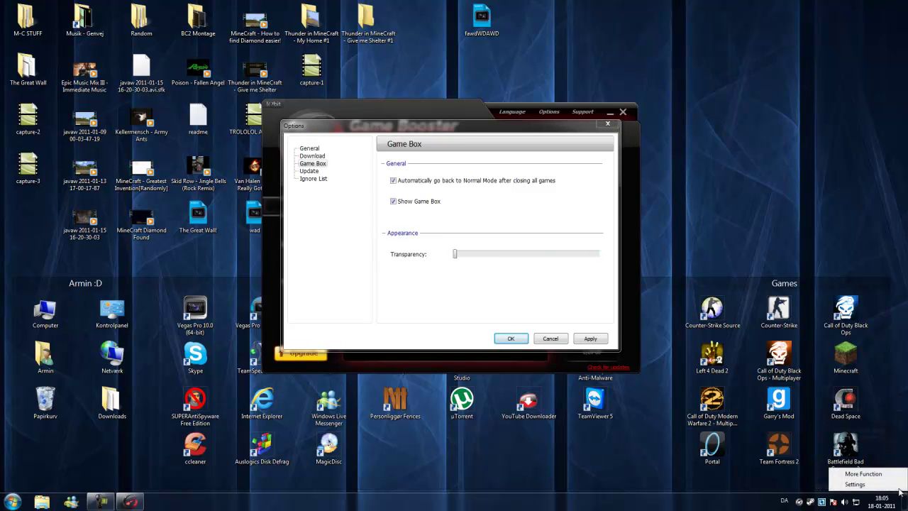
pyautogui.rightClick(897, 489)
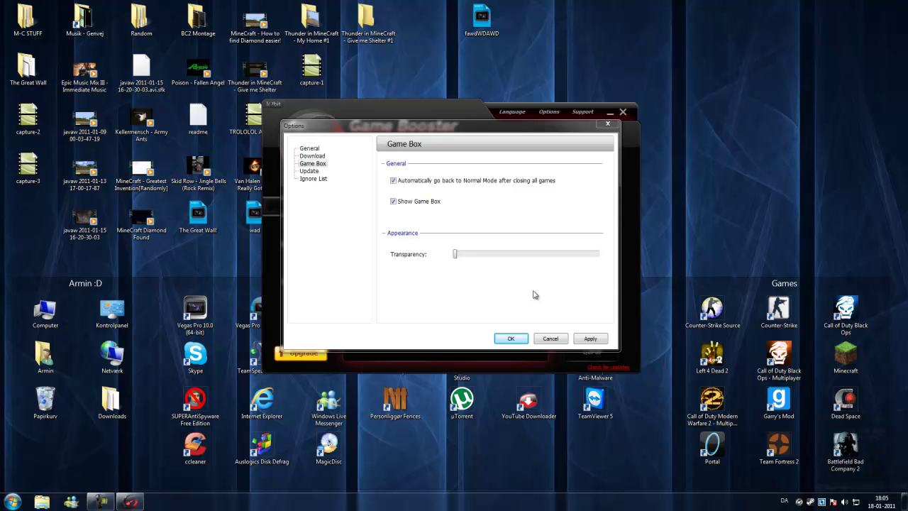
pyautogui.moveTo(455, 255); pyautogui.dragTo(458, 257)
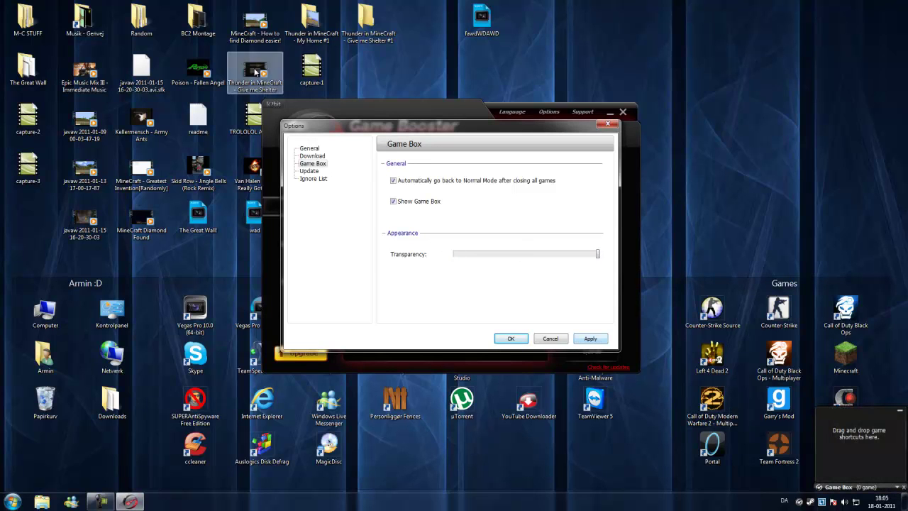
# Step: Try to enable updating at a scheduled time in the update options and view the Ignore List settings
pyautogui.click(306, 171)
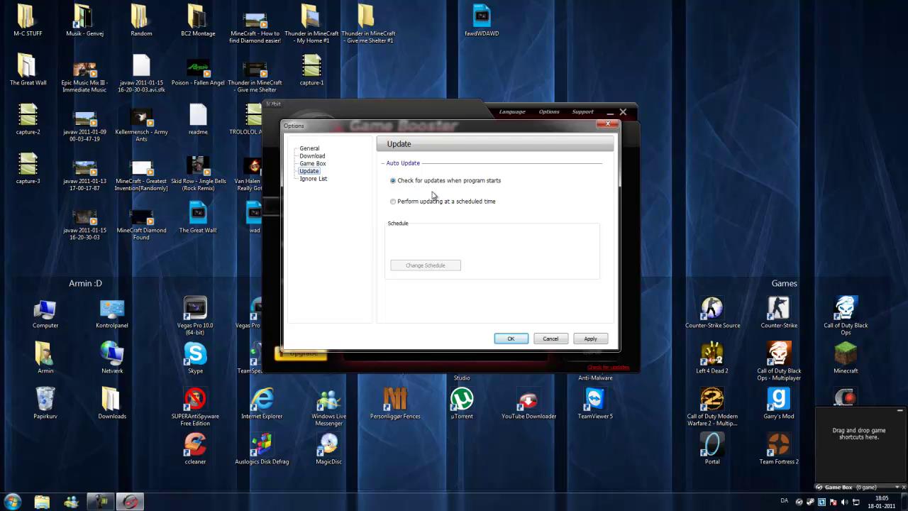
pyautogui.click(396, 204)
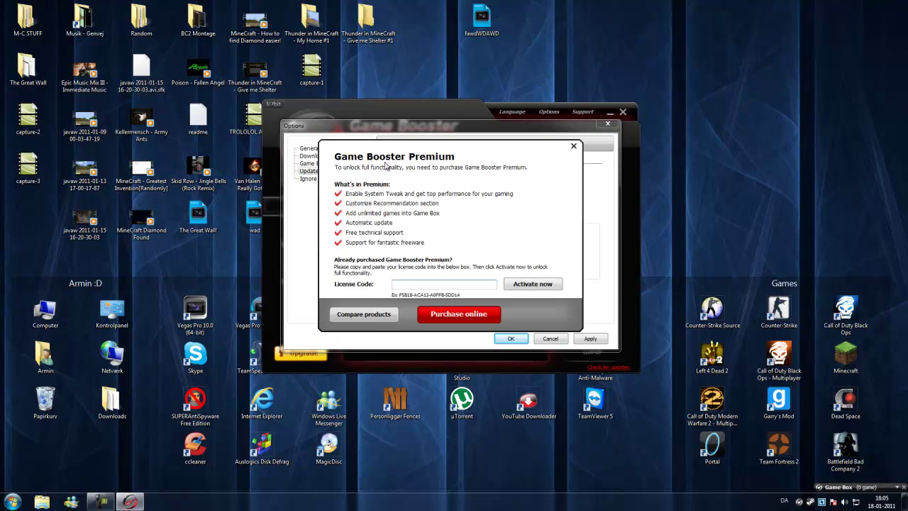
pyautogui.click(574, 149)
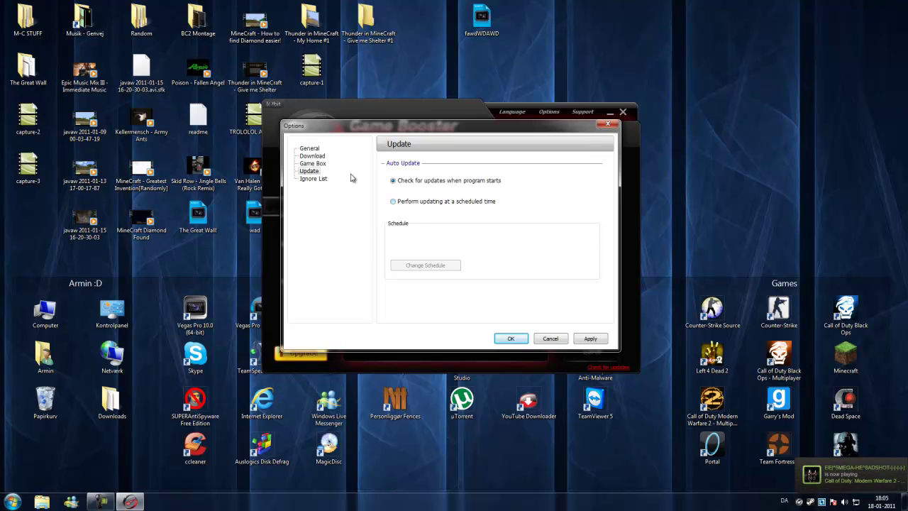
pyautogui.click(316, 182)
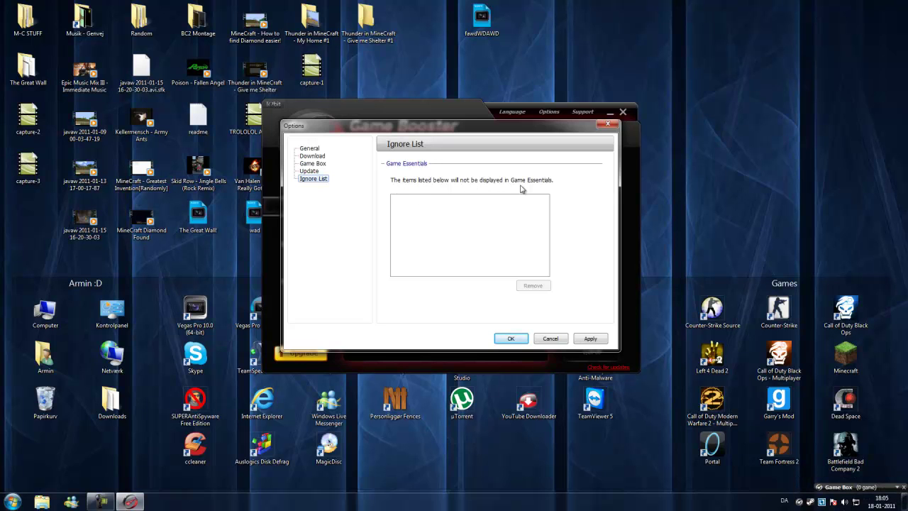
# Step: Close the options without saving and review the unnecessary Windows services in the boost customization
pyautogui.click(548, 340)
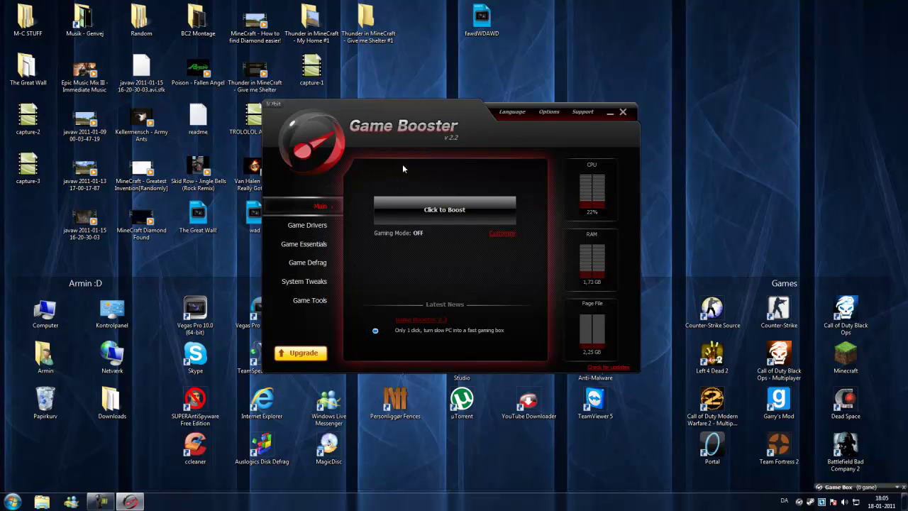
pyautogui.click(510, 238)
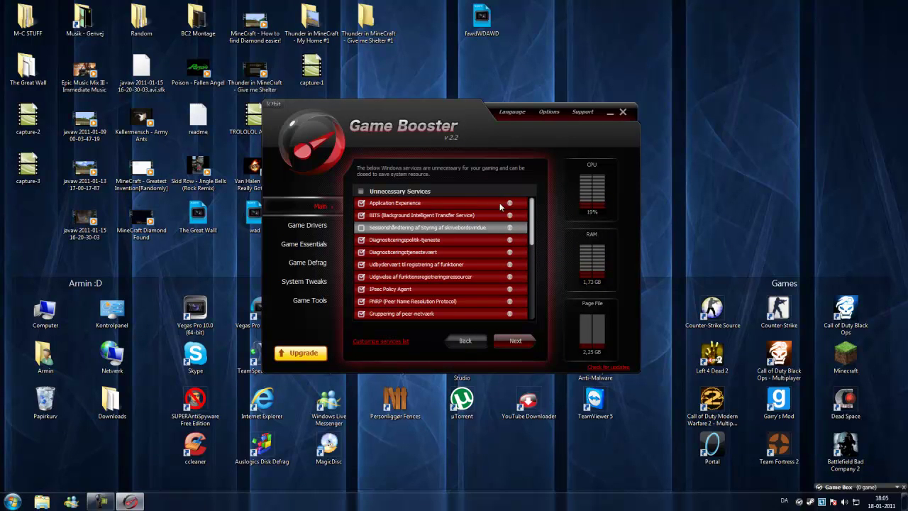
pyautogui.moveTo(531, 205)
pyautogui.mouseDown()
pyautogui.moveTo(531, 277)
pyautogui.moveTo(531, 204)
pyautogui.moveTo(540, 284)
pyautogui.moveTo(533, 207)
pyautogui.mouseUp()
pyautogui.moveTo(533, 224); pyautogui.dragTo(535, 192)
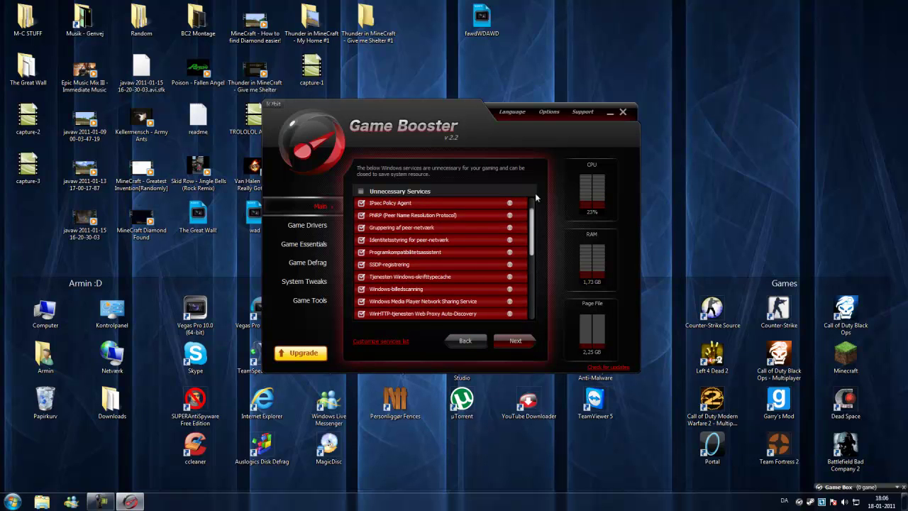
# Step: Review the non-Windows services and background applications proposed for closing, and briefly view the NetLimiter window
pyautogui.click(514, 342)
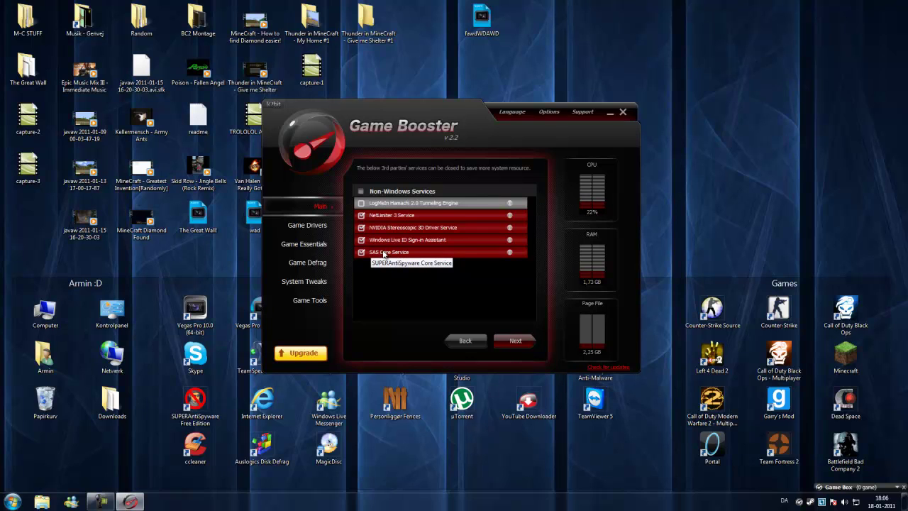
pyautogui.click(515, 341)
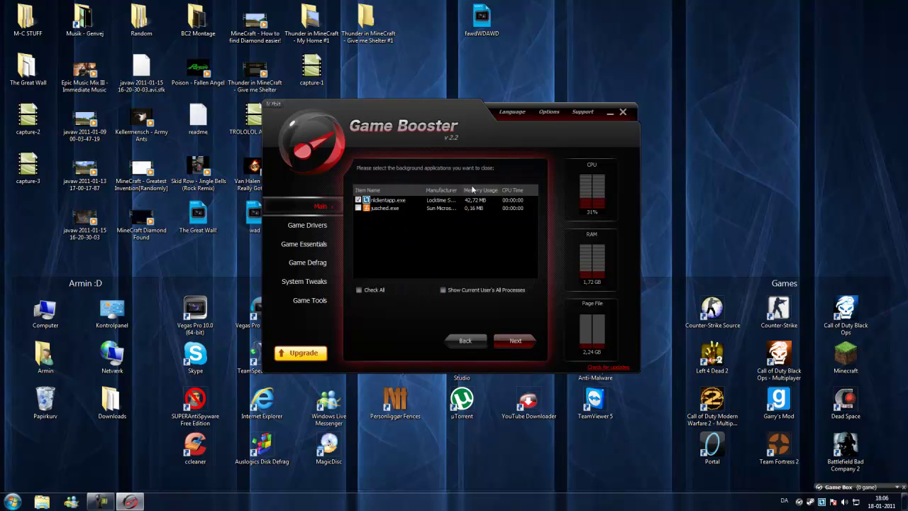
pyautogui.click(464, 341)
pyautogui.click(515, 342)
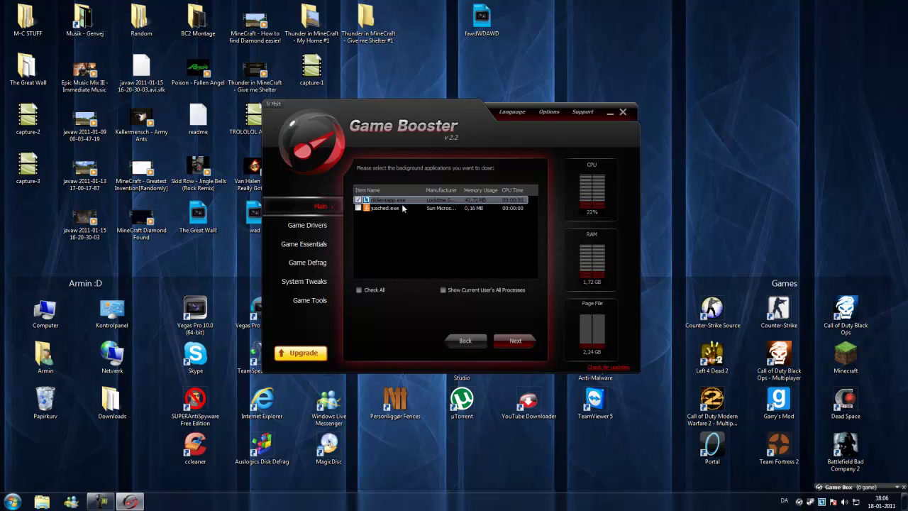
pyautogui.doubleClick(823, 502)
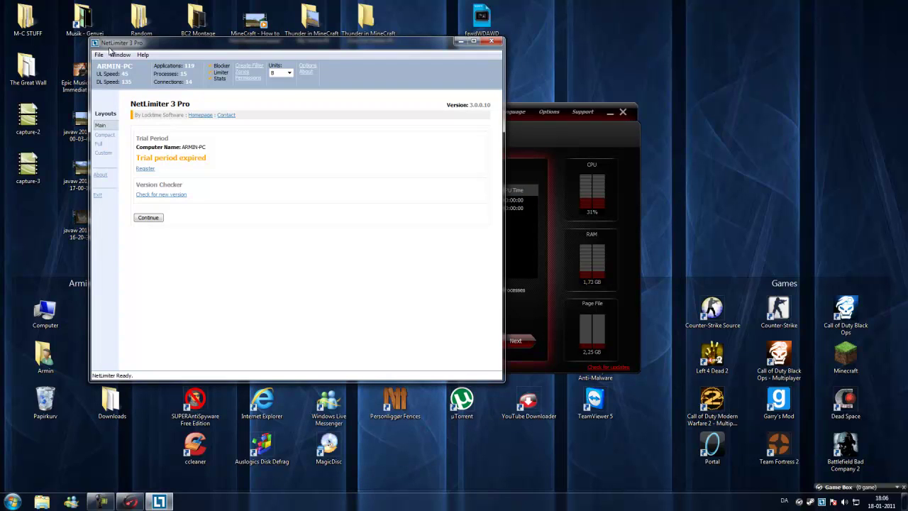
pyautogui.click(490, 41)
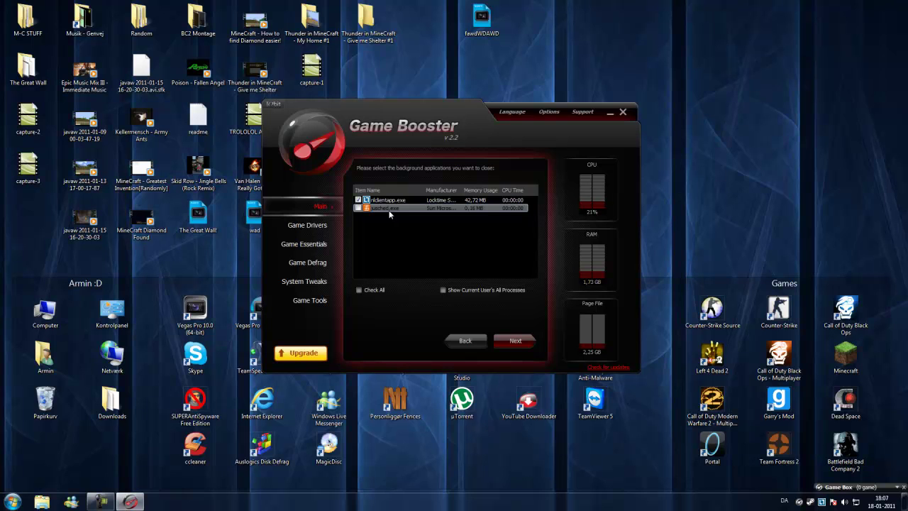
# Step: Accept the background application selection and start the boost with the Gaming Mode Power Plan
pyautogui.click(510, 339)
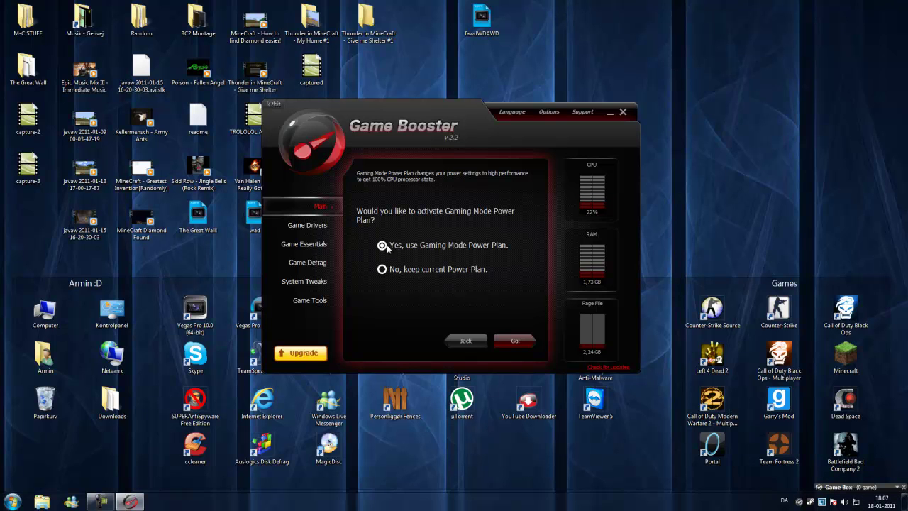
pyautogui.click(515, 342)
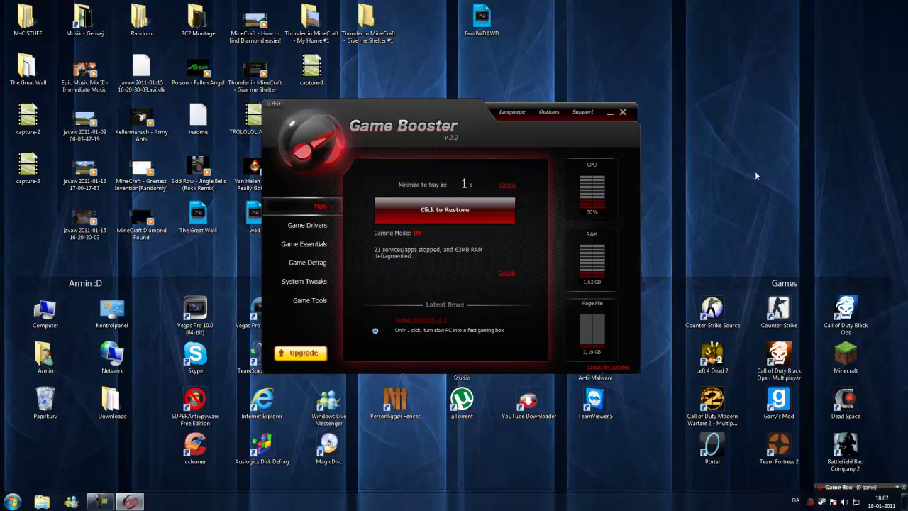
# Step: Restore the system from gaming mode and close the NetLimiter window and its trial notification
pyautogui.click(812, 504)
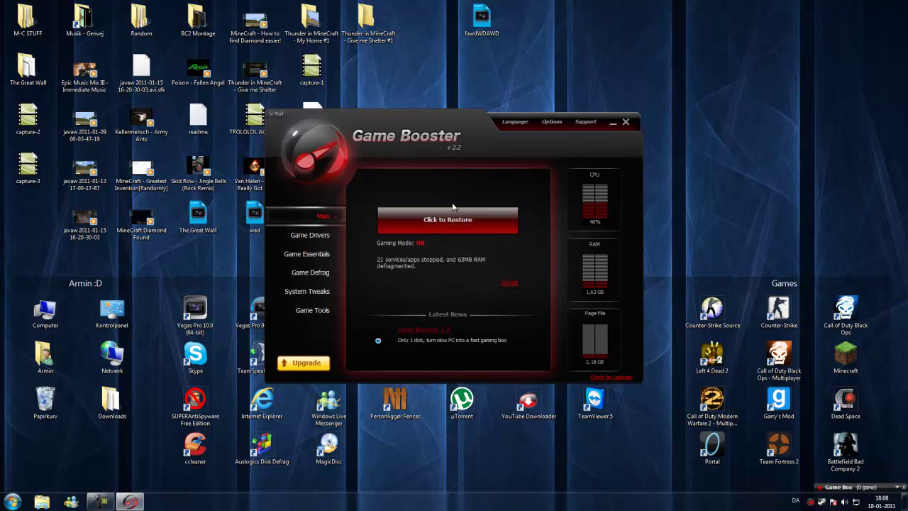
pyautogui.click(446, 221)
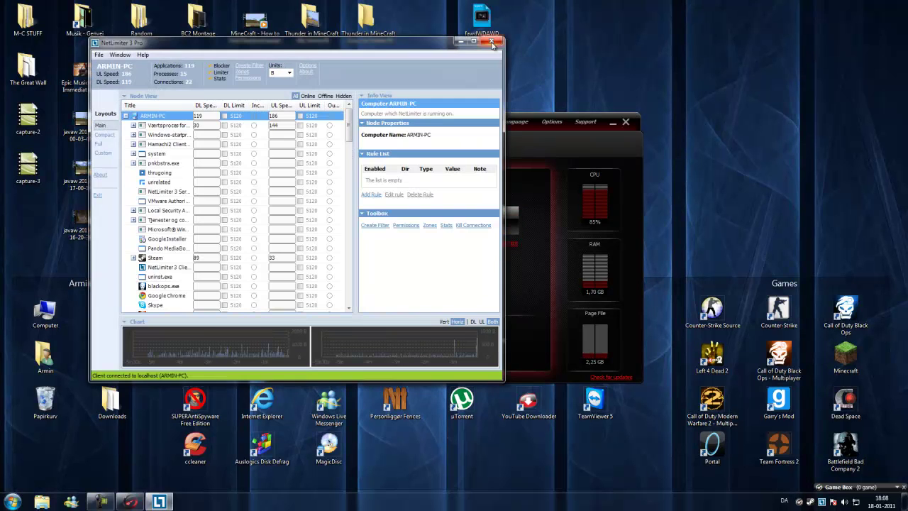
pyautogui.click(493, 43)
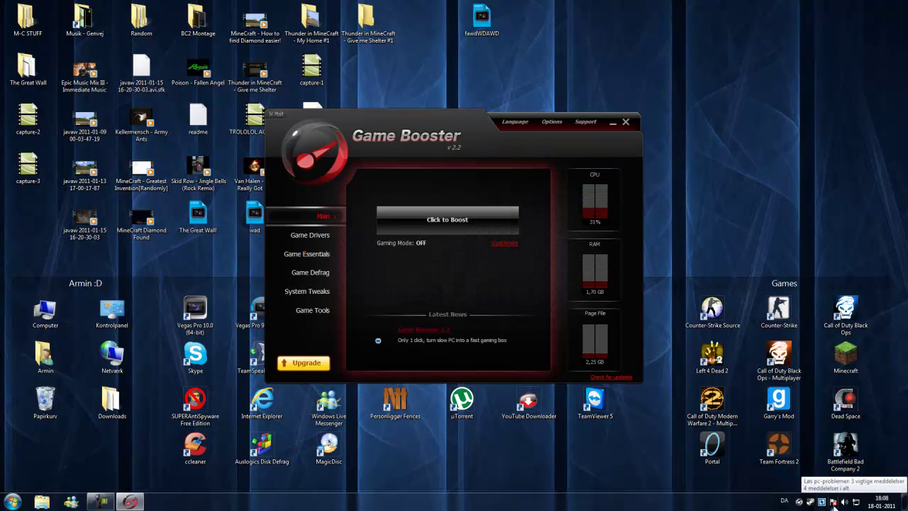
pyautogui.moveTo(821, 501)
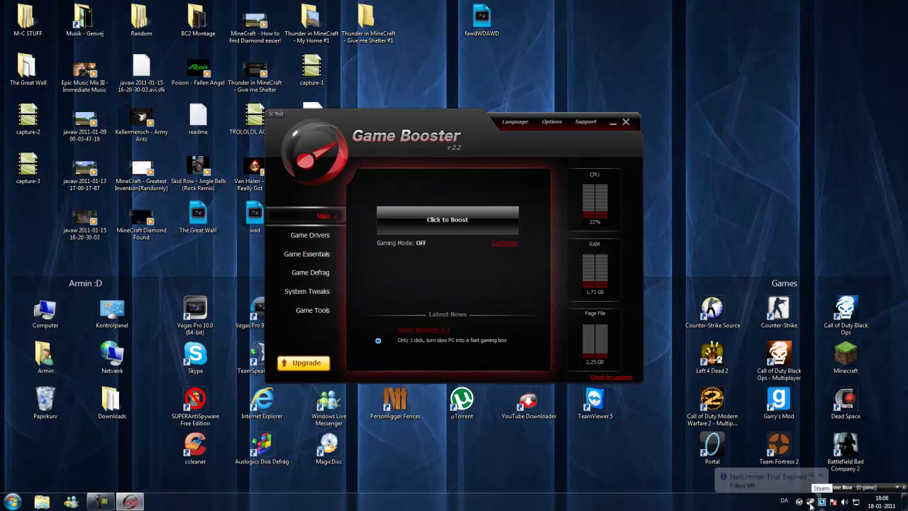
pyautogui.click(820, 476)
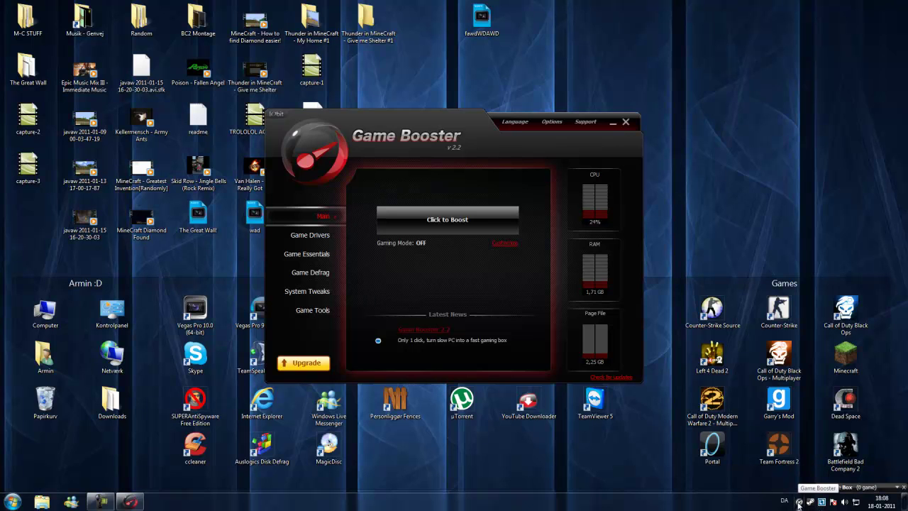
# Step: Examine the Game Drivers section and the Ventrilo and Xfire descriptions in Game Essentials
pyautogui.click(303, 241)
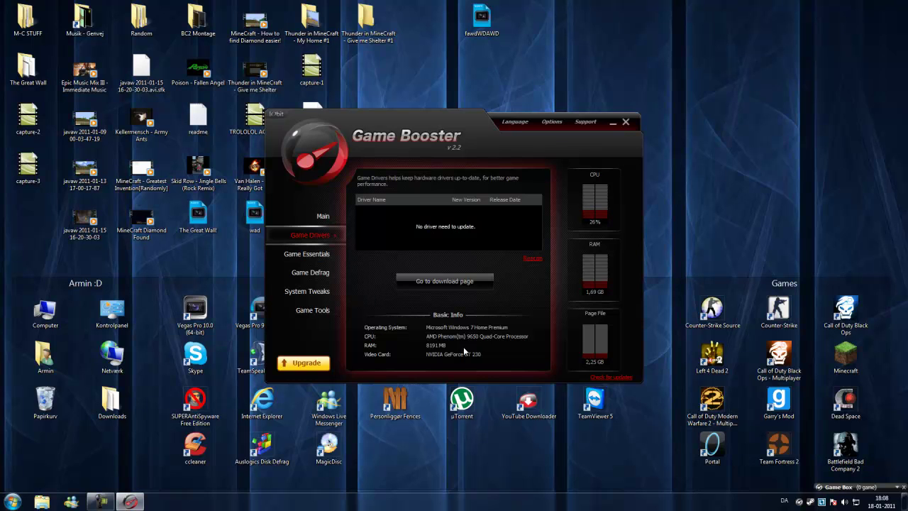
pyautogui.click(294, 253)
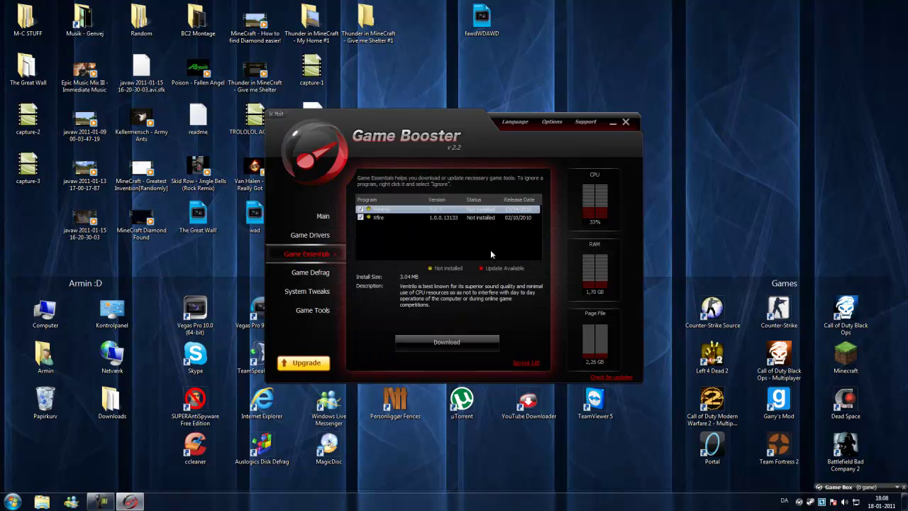
pyautogui.click(386, 212)
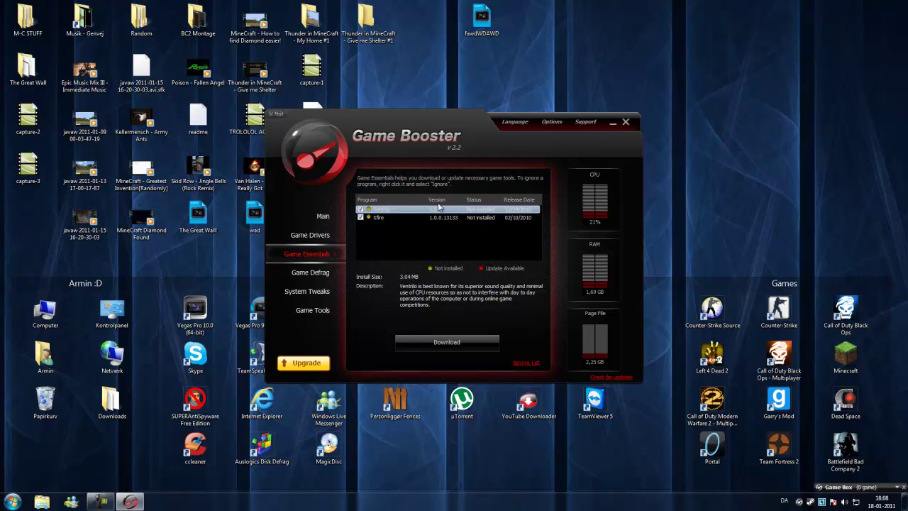
pyautogui.click(388, 218)
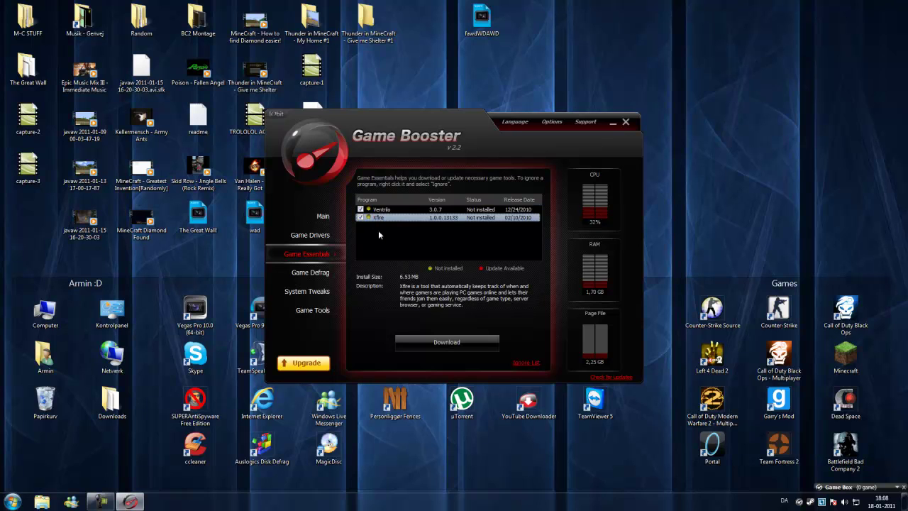
# Step: Browse the games available for defragmentation in Game Defrag and select Battlefield: Bad Company 2
pyautogui.click(313, 275)
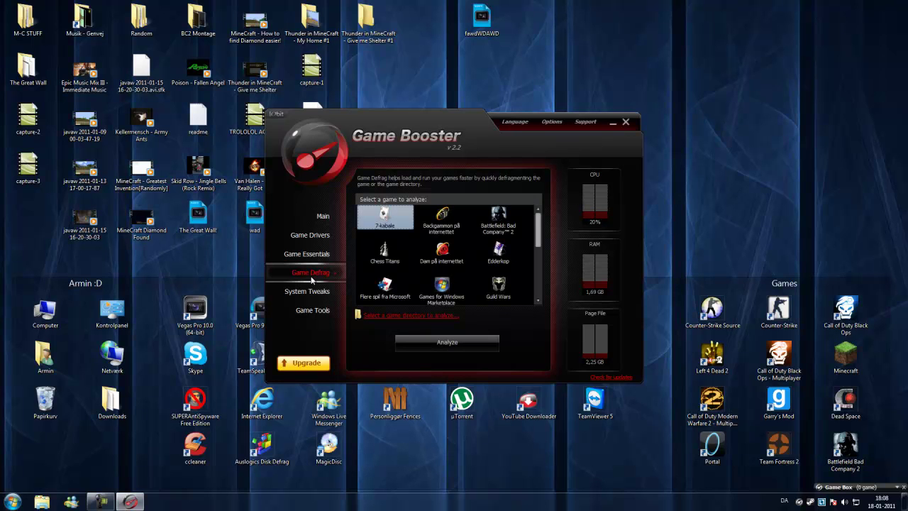
pyautogui.scroll(-1, 538, 223)
pyautogui.scroll(1, 518, 225)
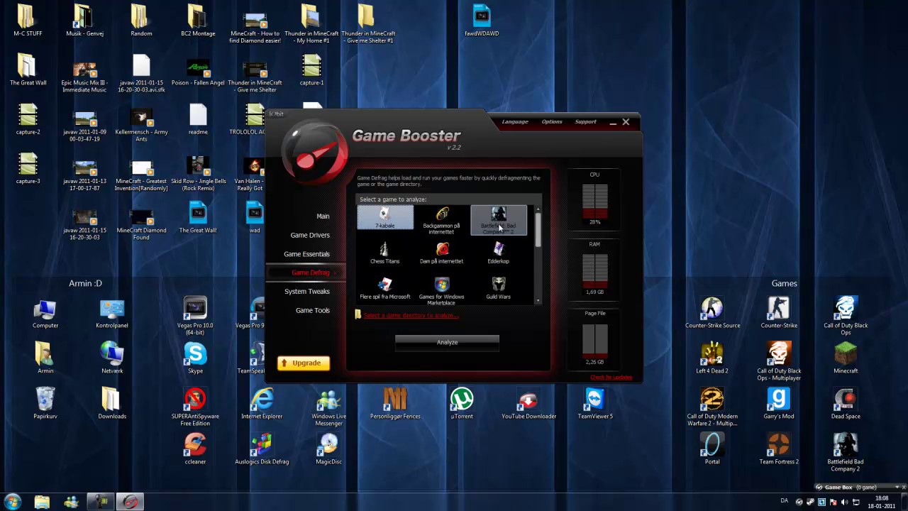
pyautogui.click(499, 225)
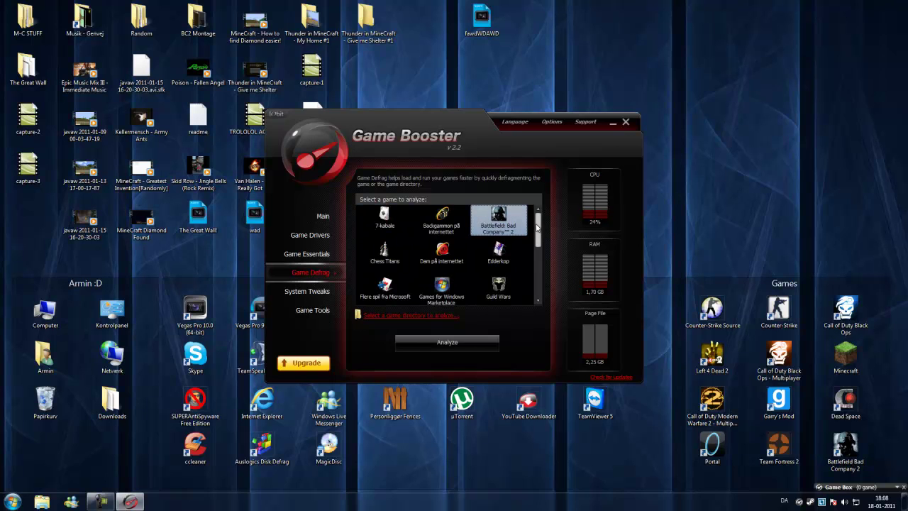
pyautogui.moveTo(536, 227); pyautogui.dragTo(539, 287)
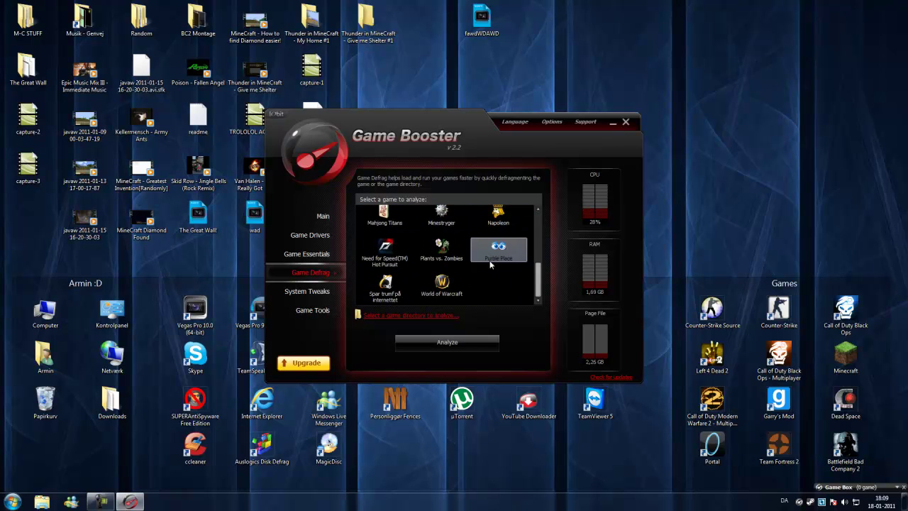
pyautogui.scroll(1, 386, 276)
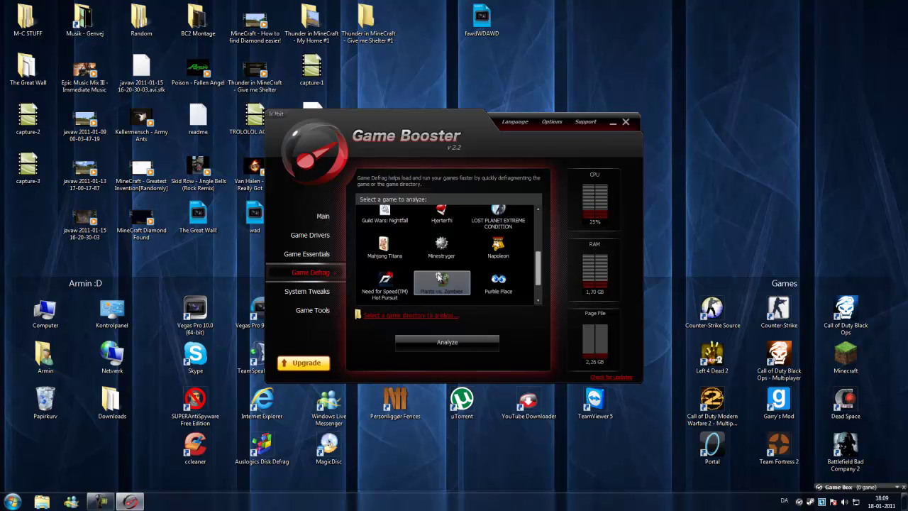
# Step: Try the Top Performance system tweak and dismiss the Game Booster Premium offer
pyautogui.click(305, 291)
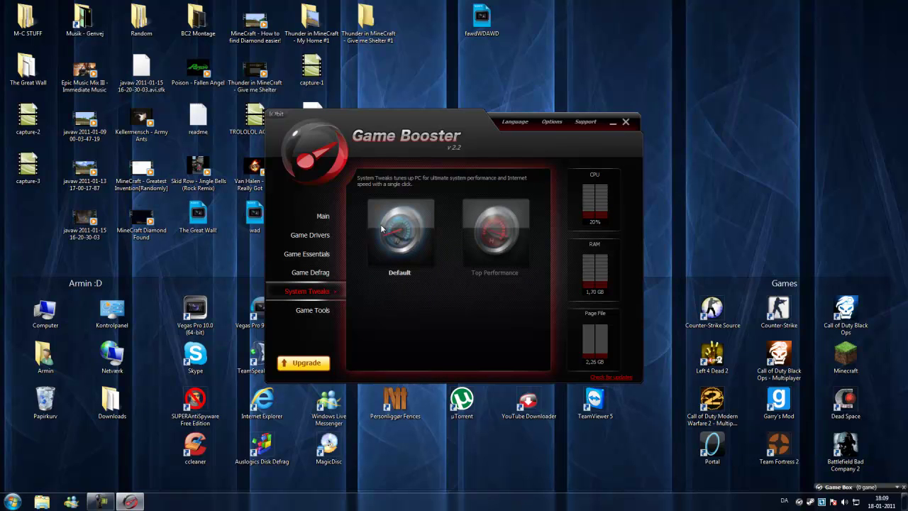
pyautogui.click(496, 234)
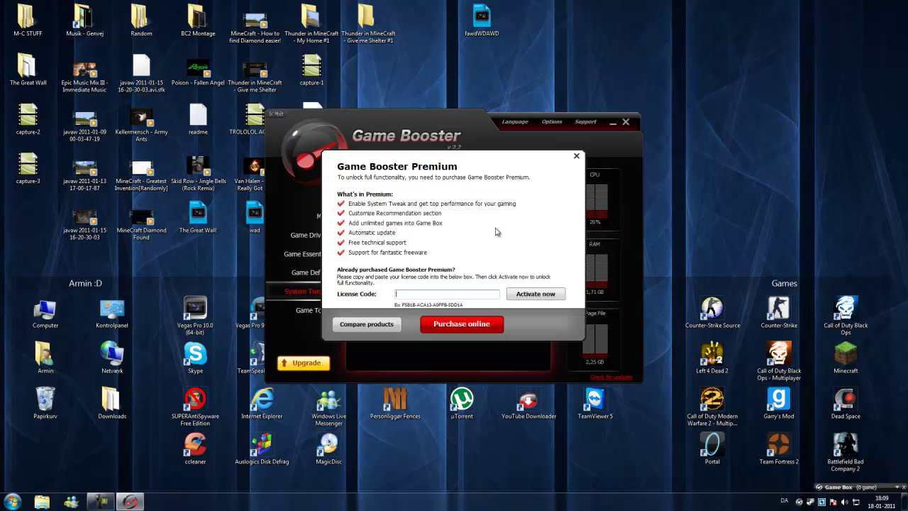
pyautogui.click(576, 155)
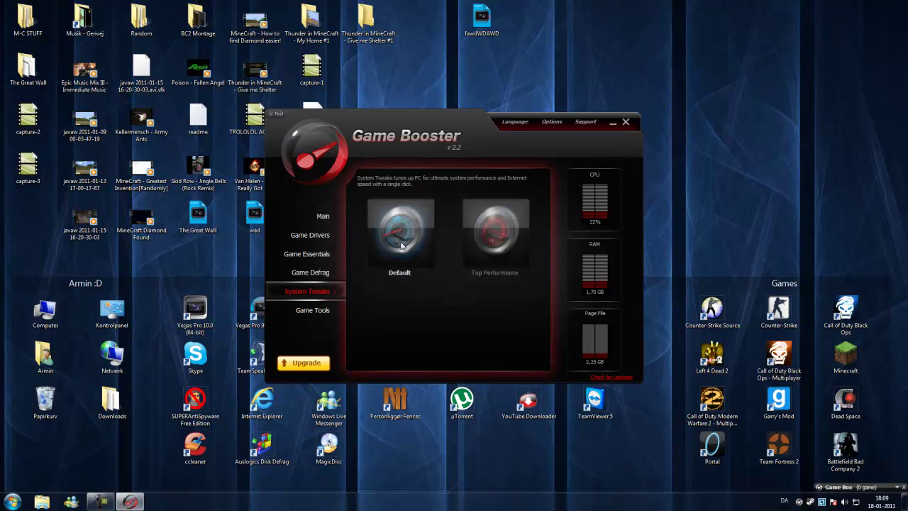
# Step: View the Windows mouse, keyboard and game controller settings offered in Game Tools and close them
pyautogui.click(300, 312)
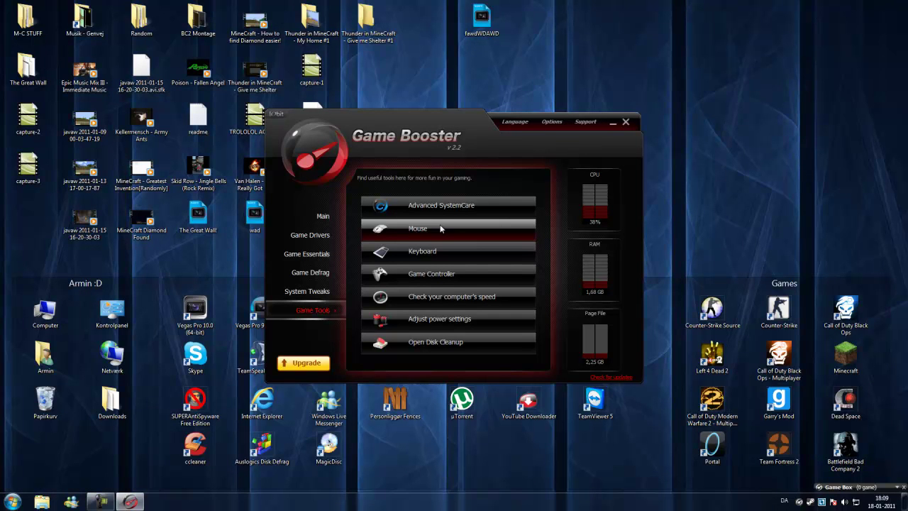
pyautogui.click(432, 231)
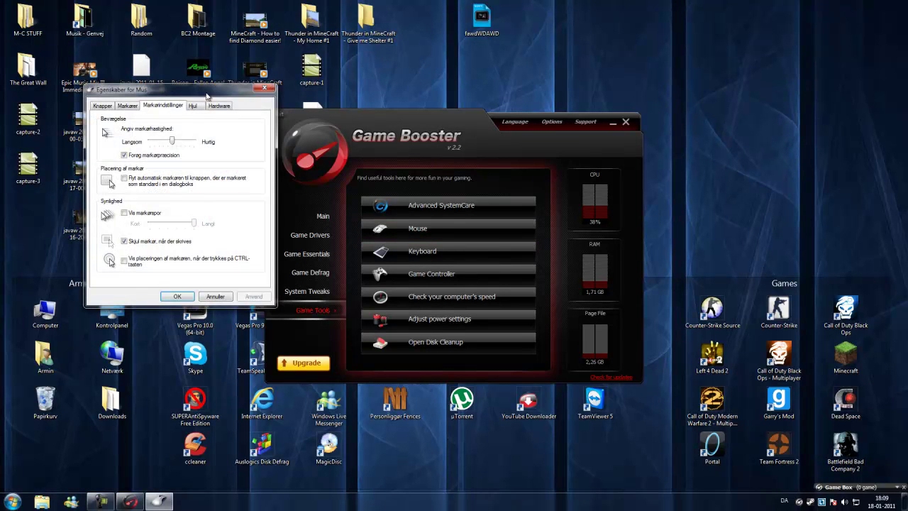
pyautogui.click(428, 253)
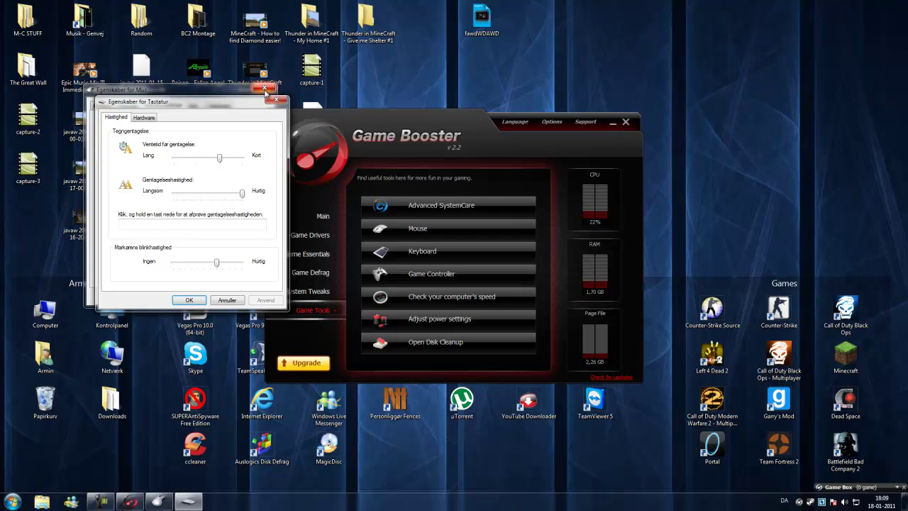
pyautogui.click(274, 102)
pyautogui.click(437, 274)
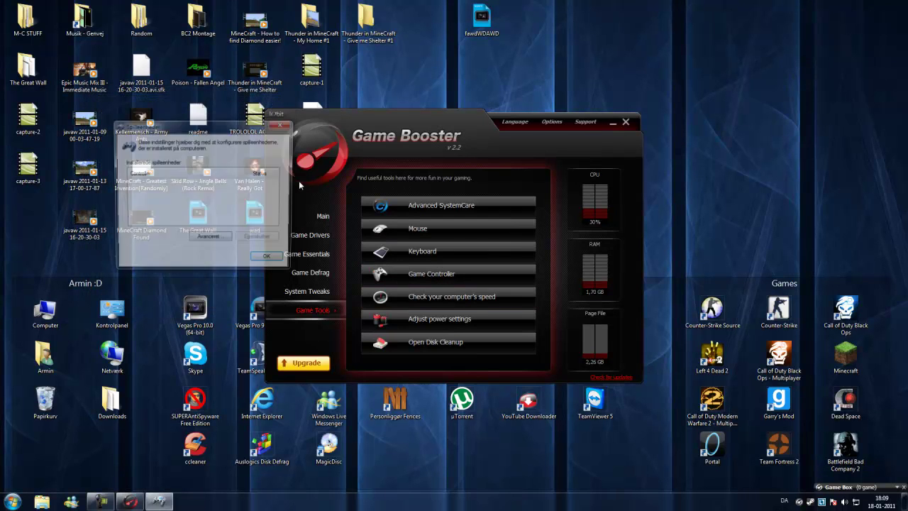
pyautogui.click(282, 125)
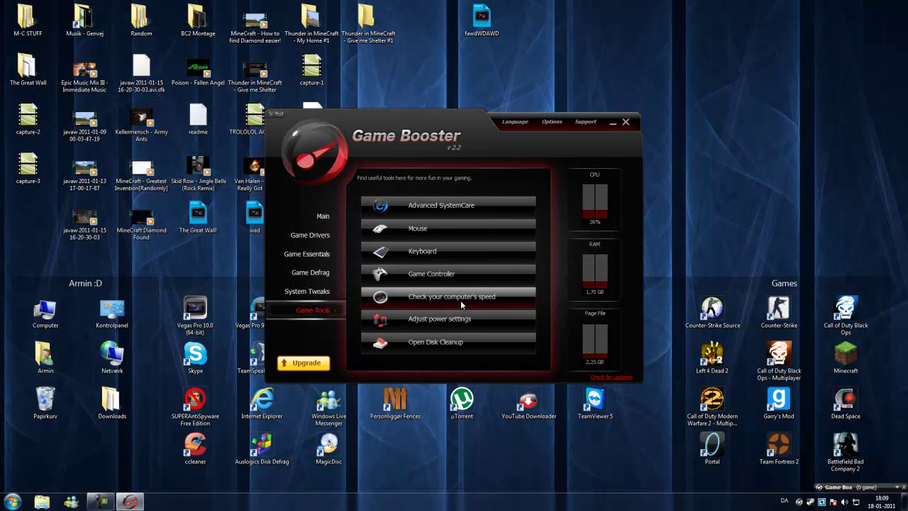
# Step: Check the computer's speed rating and view the power plan settings through Game Tools
pyautogui.click(460, 297)
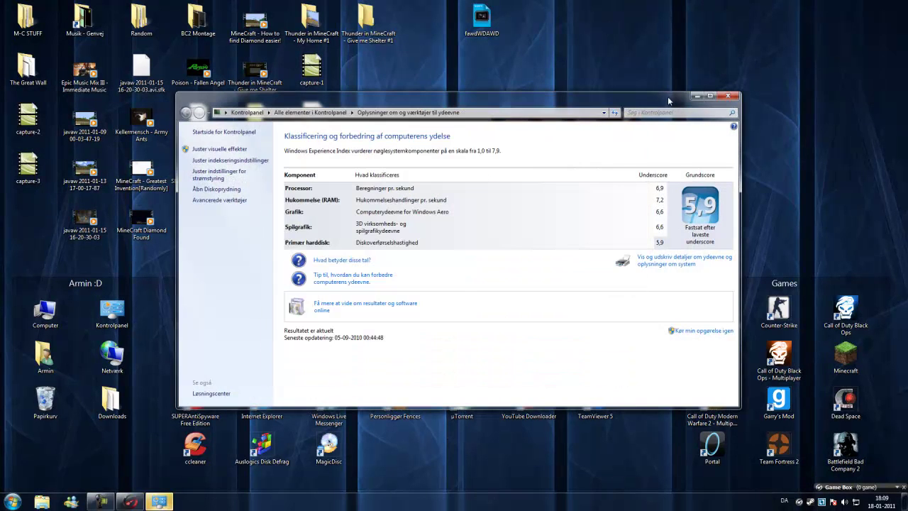
pyautogui.click(728, 97)
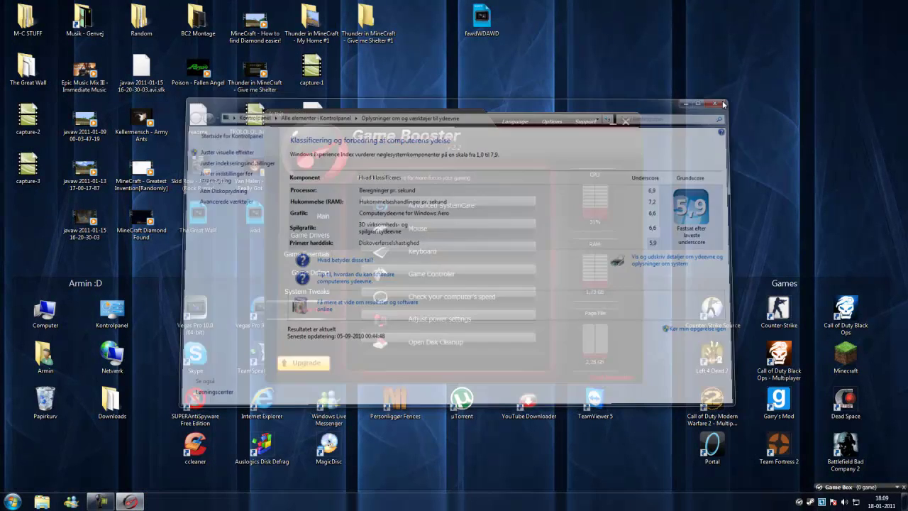
pyautogui.click(420, 327)
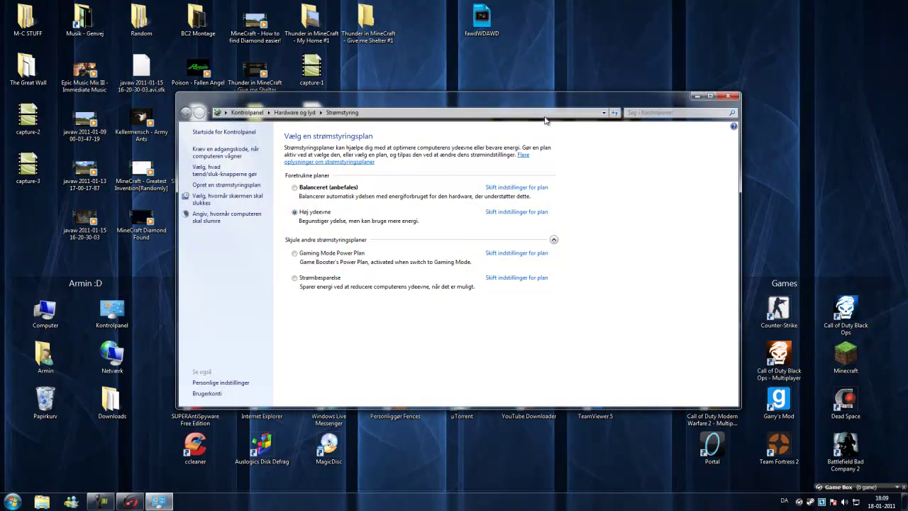
# Step: Close the power plan settings, view Disk Cleanup's drive selection from Game Tools and cancel it
pyautogui.click(727, 96)
pyautogui.click(426, 344)
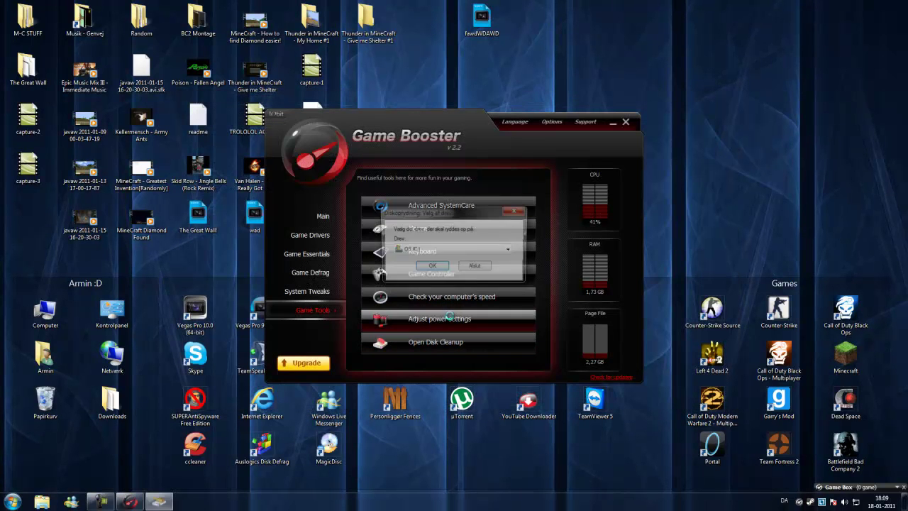
pyautogui.click(473, 267)
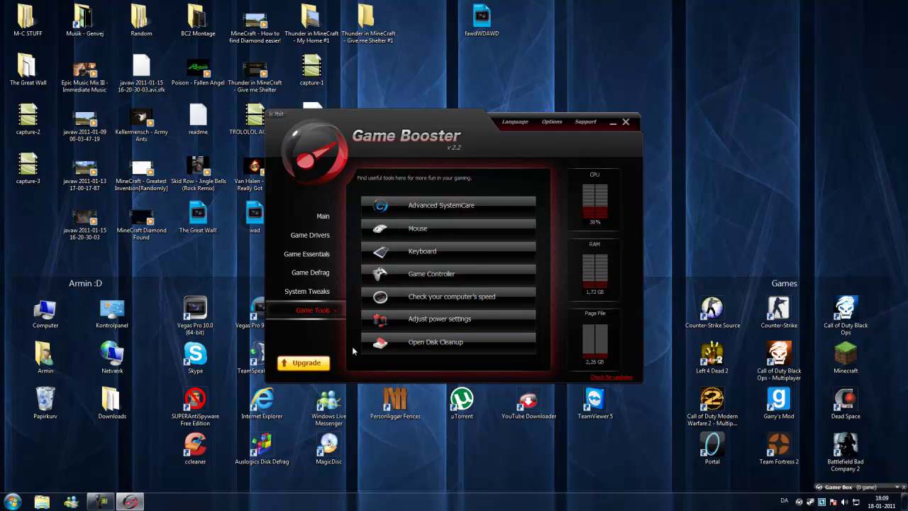
pyautogui.moveTo(400, 122); pyautogui.dragTo(372, 132)
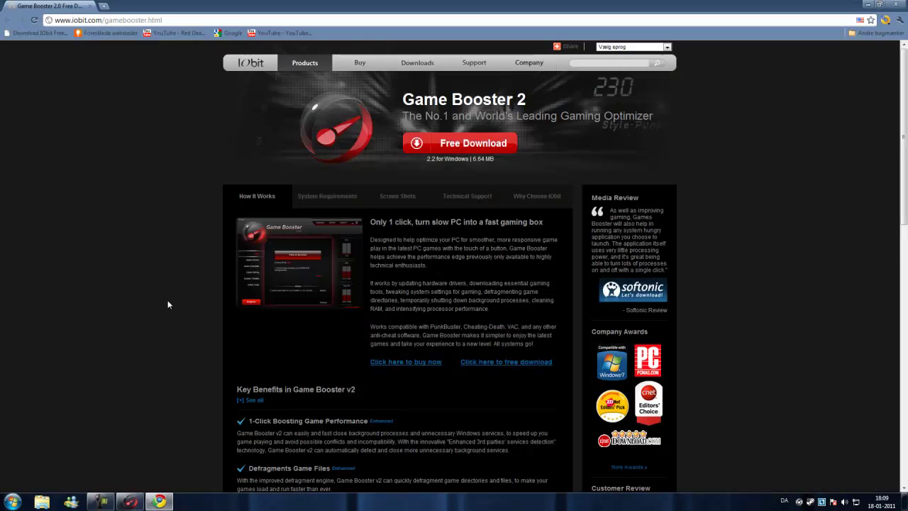
# Step: Review the Game Booster 2 product page, including key benefits, product specs and the free download, and close the browser
pyautogui.scroll(-2, 187, 332)
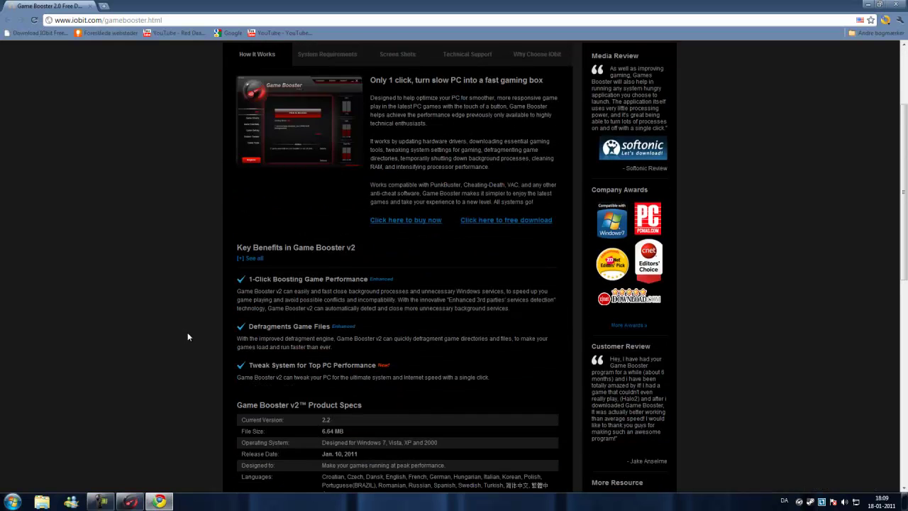
pyautogui.scroll(2, 187, 332)
pyautogui.scroll(-3, 212, 308)
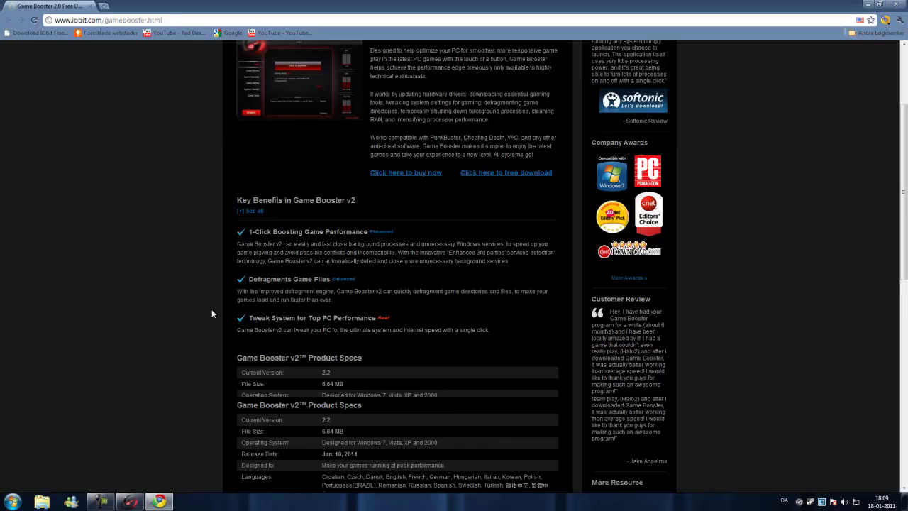
pyautogui.scroll(-1, 211, 313)
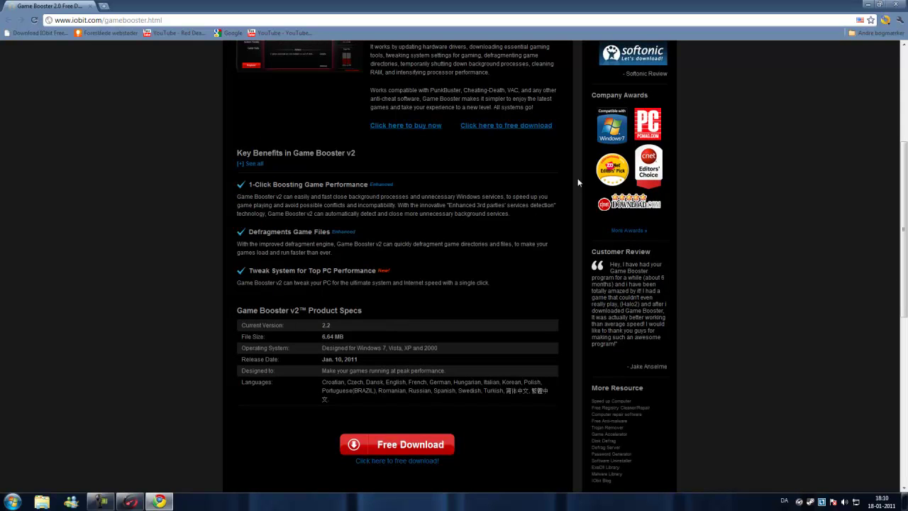
pyautogui.click(899, 4)
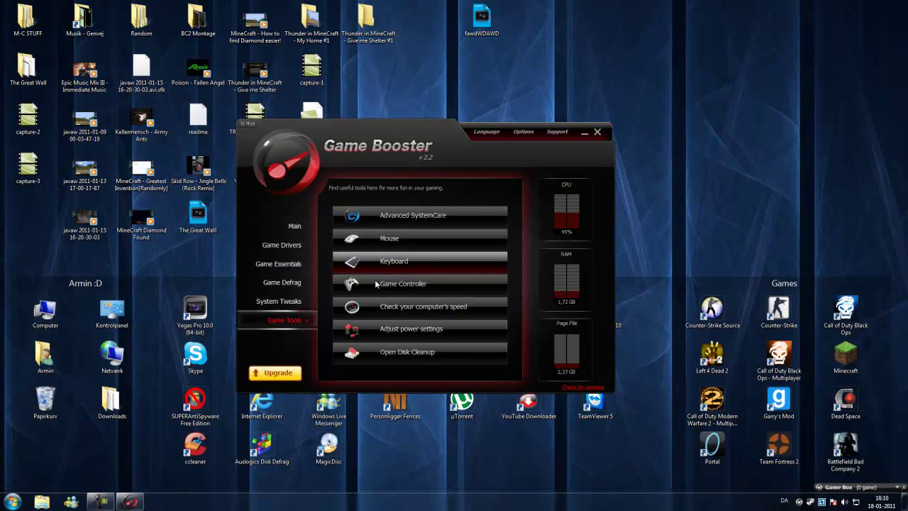
# Step: Close Game Booster to the system tray and reopen it from there, repeating this once more
pyautogui.click(597, 131)
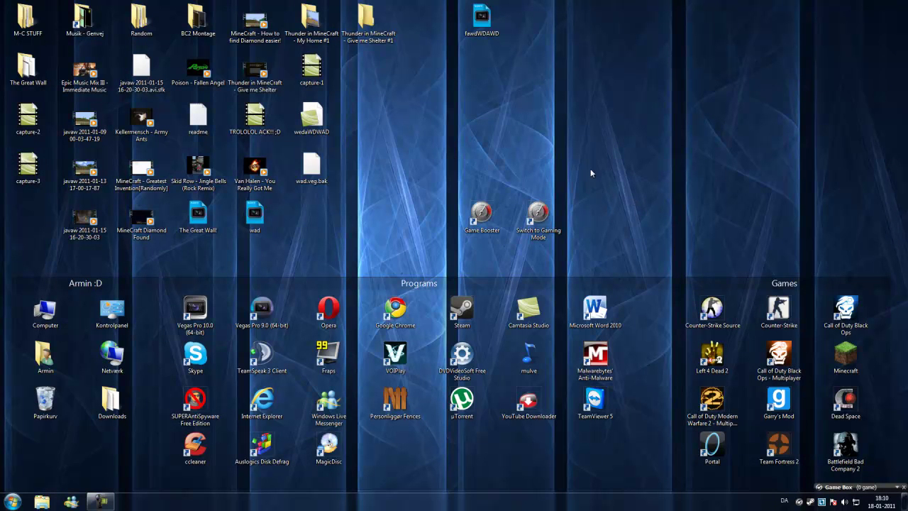
pyautogui.doubleClick(425, 108)
pyautogui.doubleClick(425, 108)
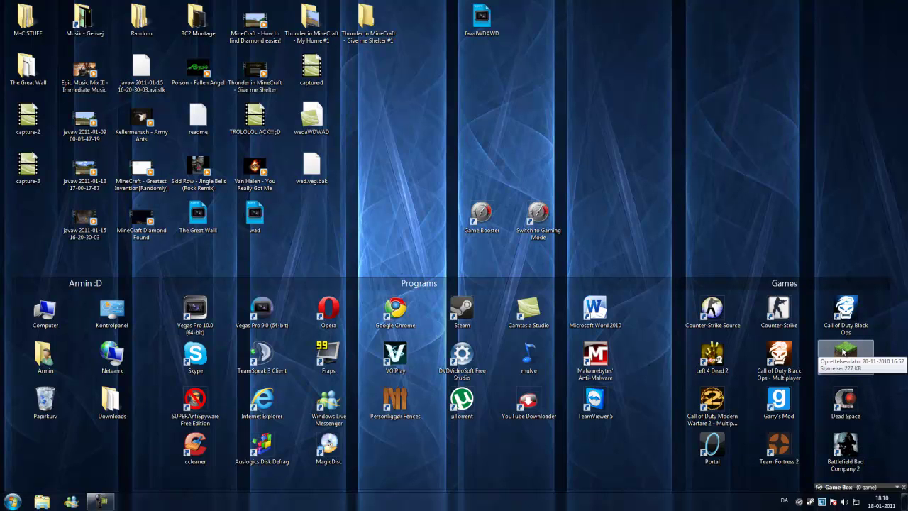
pyautogui.click(800, 502)
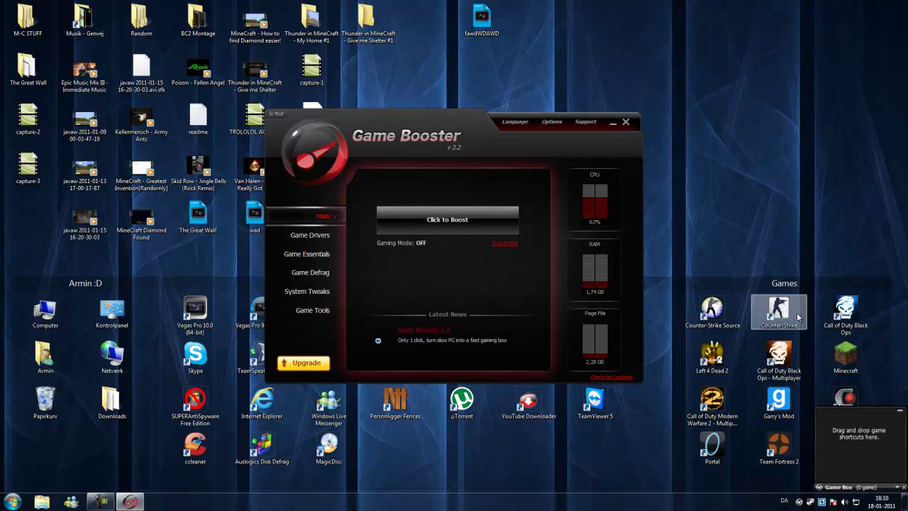
pyautogui.click(626, 122)
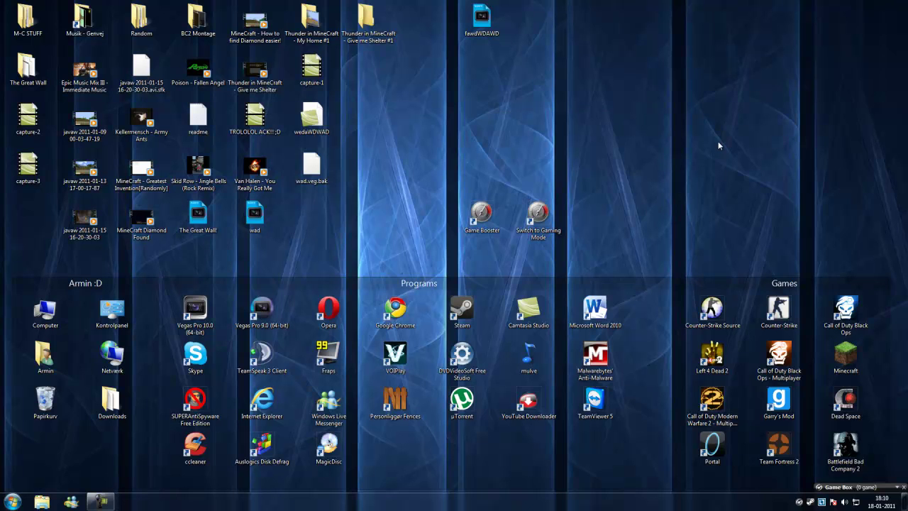
pyautogui.click(800, 505)
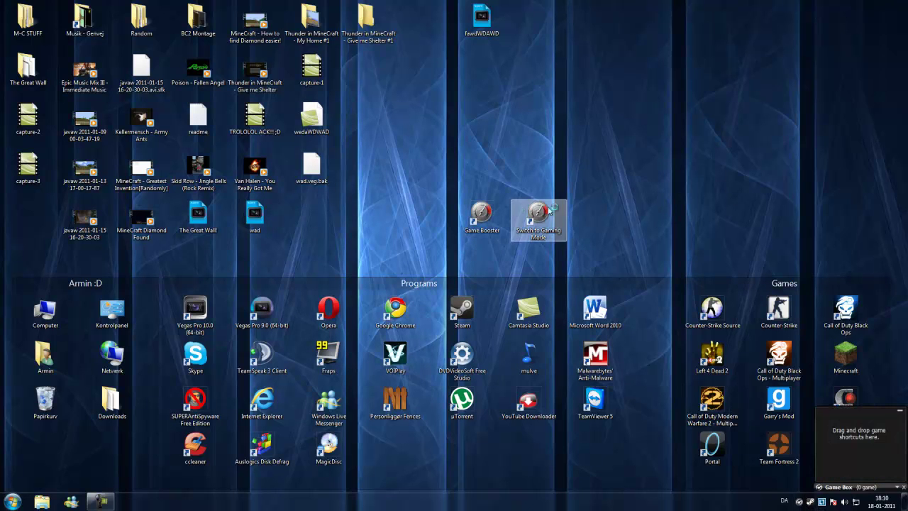
pyautogui.click(797, 503)
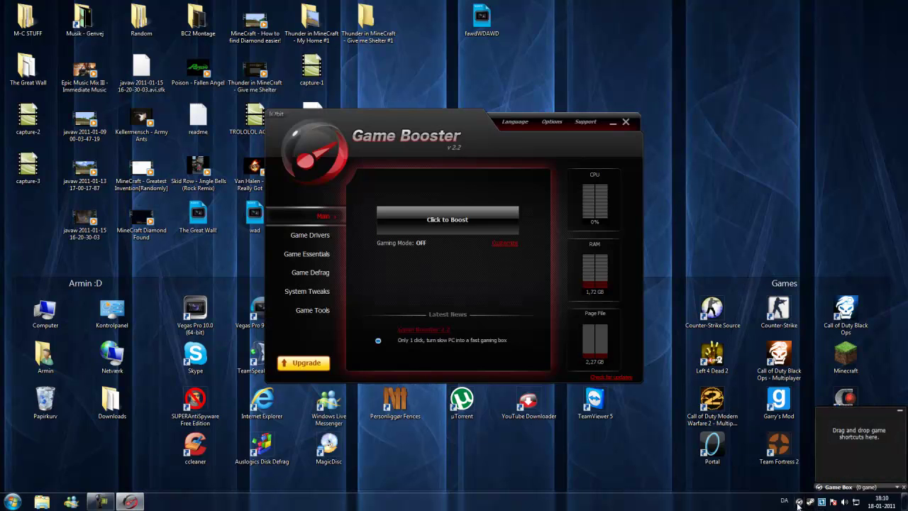
# Step: Boost the computer into Gaming Mode, restore normal mode and close the NetLimiter window
pyautogui.click(458, 222)
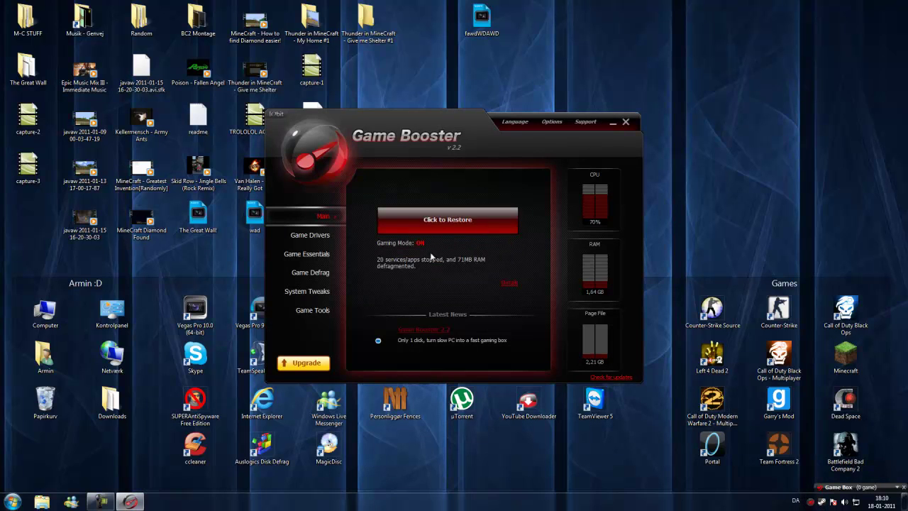
pyautogui.click(460, 222)
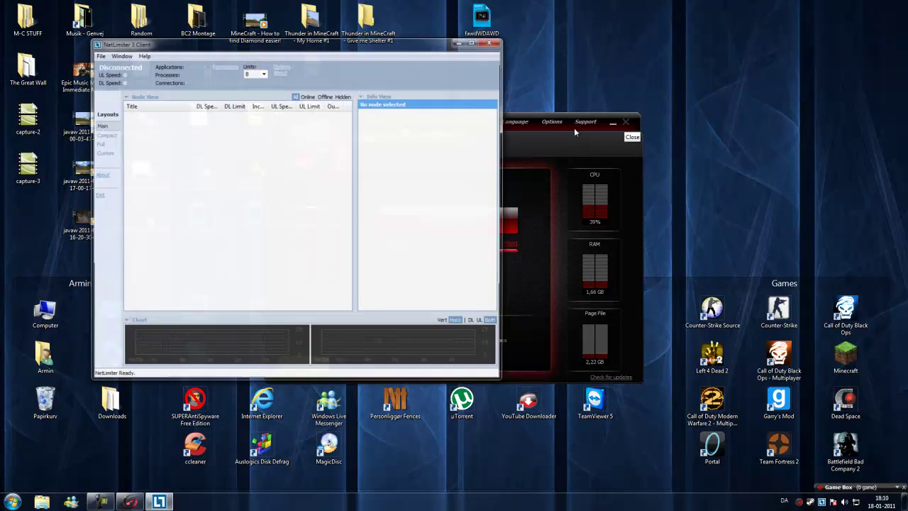
pyautogui.click(494, 44)
# Step: View the General and Game Box options without changing them, and close Game Booster
pyautogui.click(550, 121)
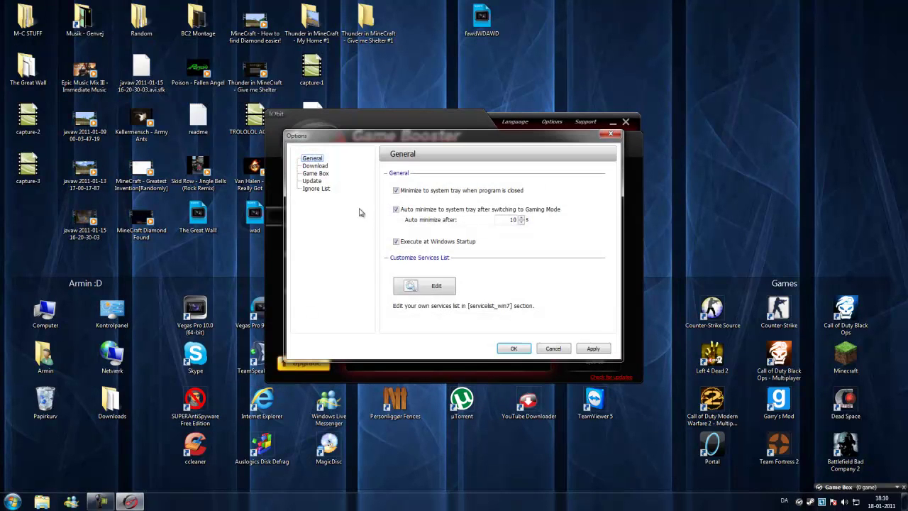
pyautogui.press('Down')
pyautogui.press('Down')
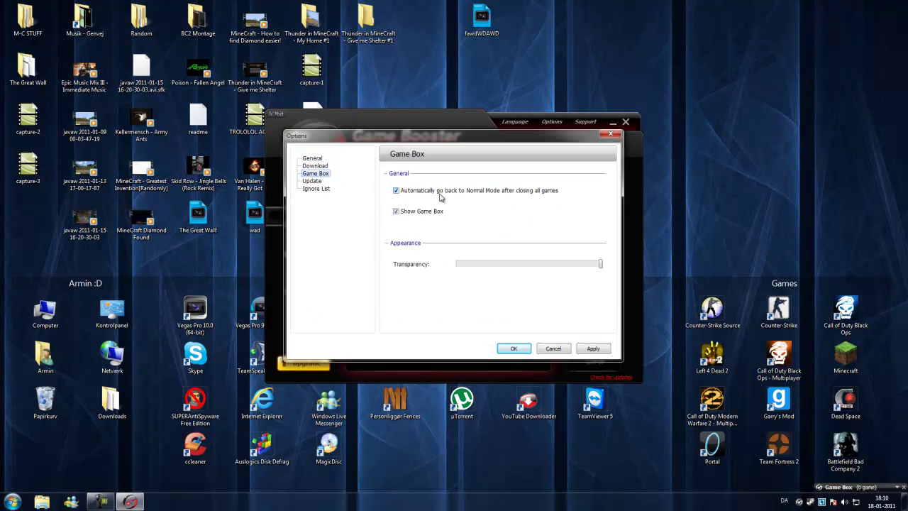
pyautogui.click(615, 138)
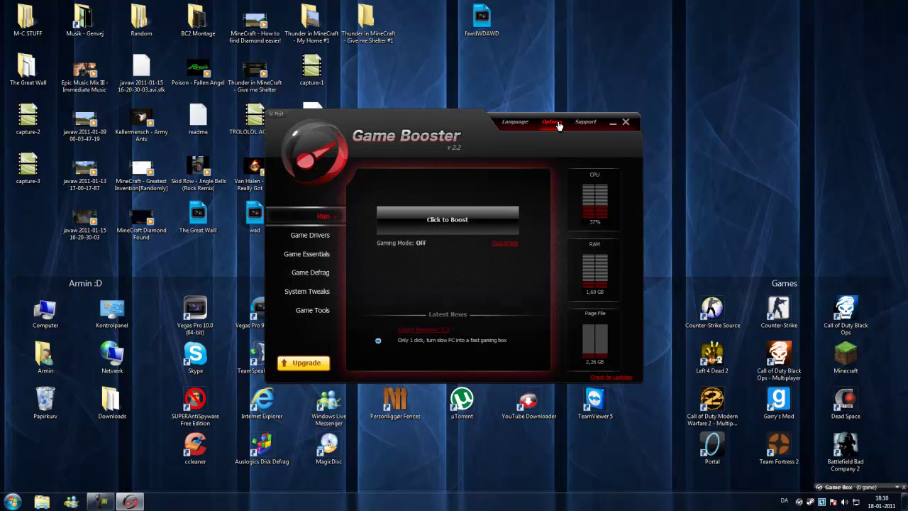
pyautogui.click(553, 123)
pyautogui.click(610, 134)
pyautogui.click(626, 122)
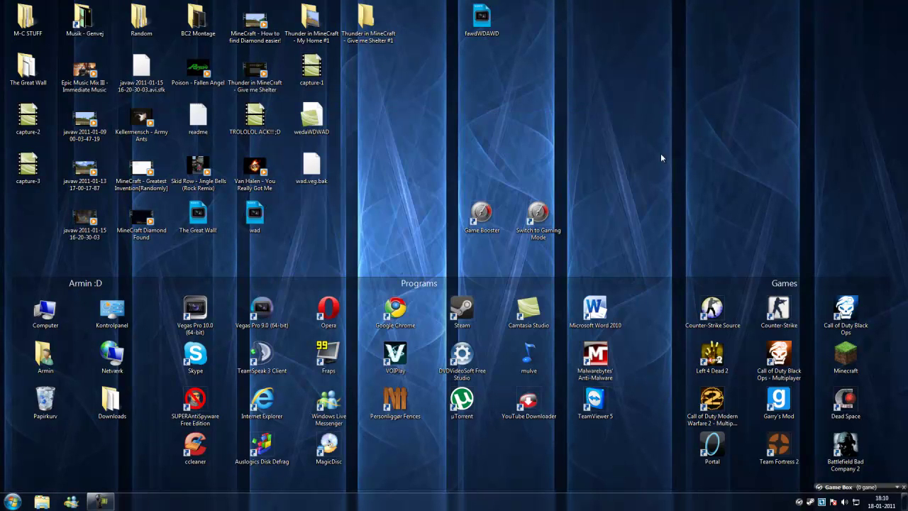
# Step: Reposition the Game Booster shortcut on the desktop and launch the Switch to Gaming Mode shortcut
pyautogui.moveTo(481, 213); pyautogui.dragTo(422, 170)
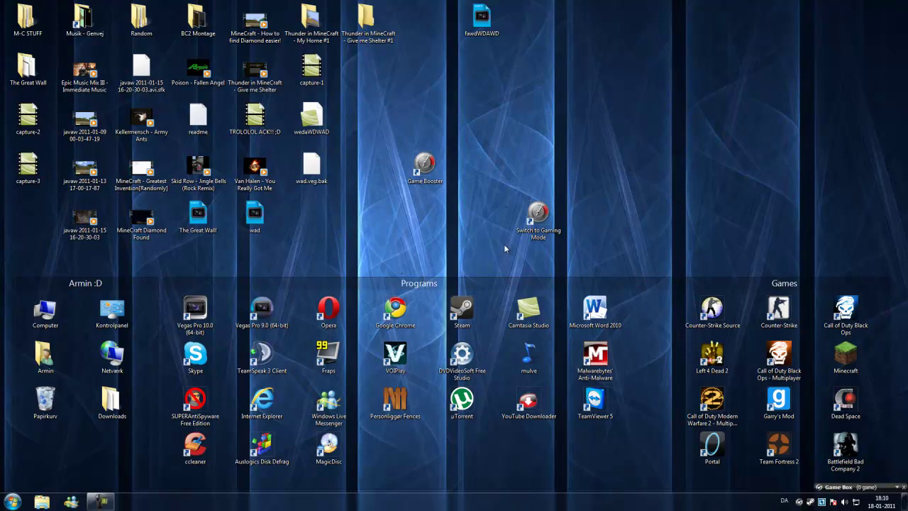
pyautogui.doubleClick(534, 216)
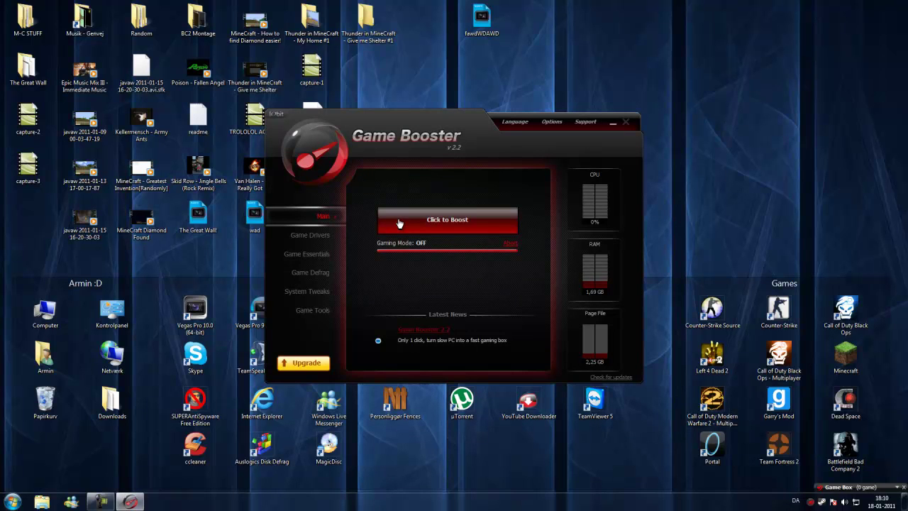
# Step: Restore the computer from Gaming Mode to normal mode and close Game Booster
pyautogui.click(400, 223)
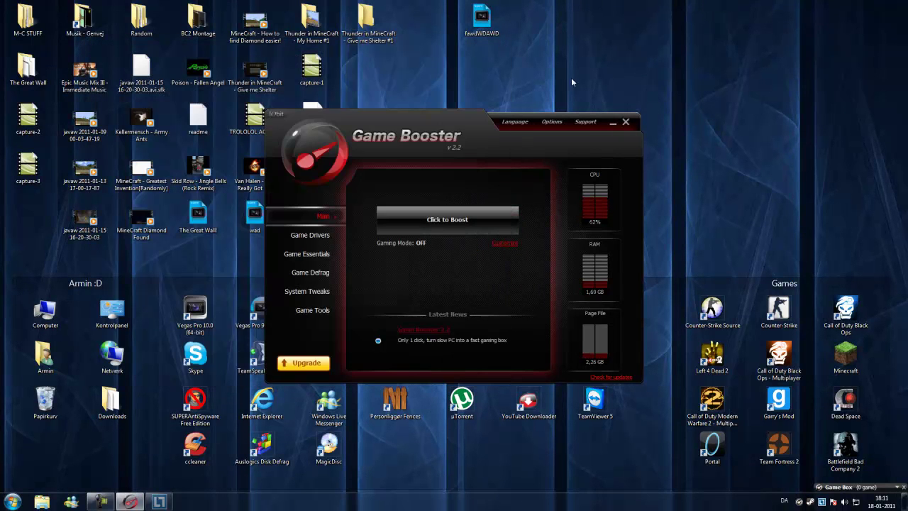
pyautogui.click(627, 122)
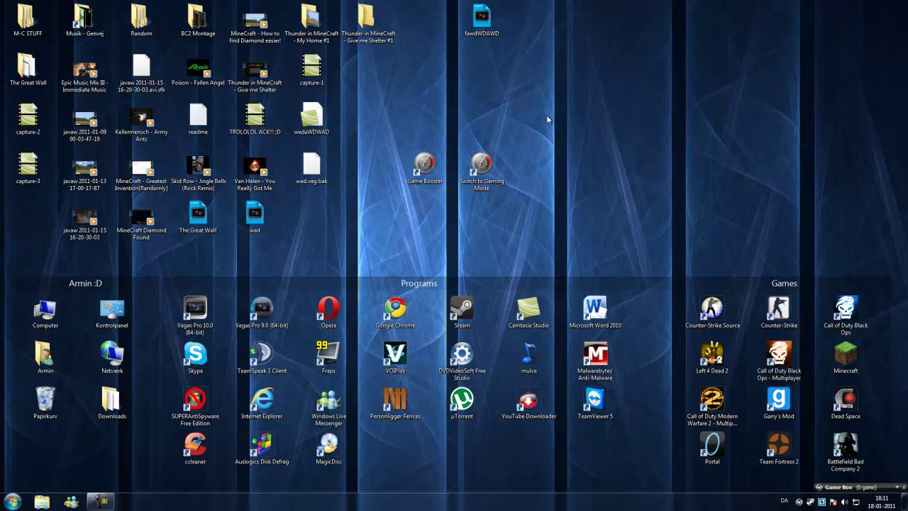
pyautogui.moveTo(401, 202)
pyautogui.mouseDown()
pyautogui.moveTo(517, 156)
pyautogui.moveTo(386, 204)
pyautogui.mouseUp()
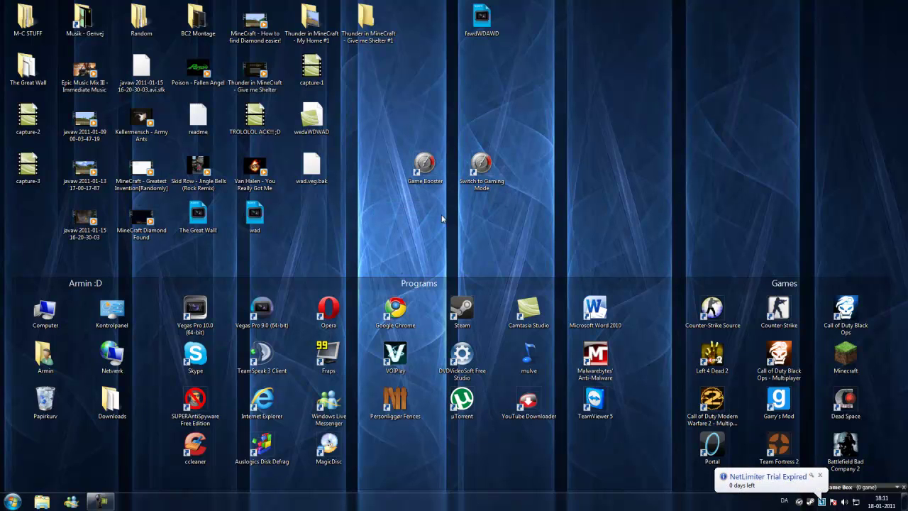